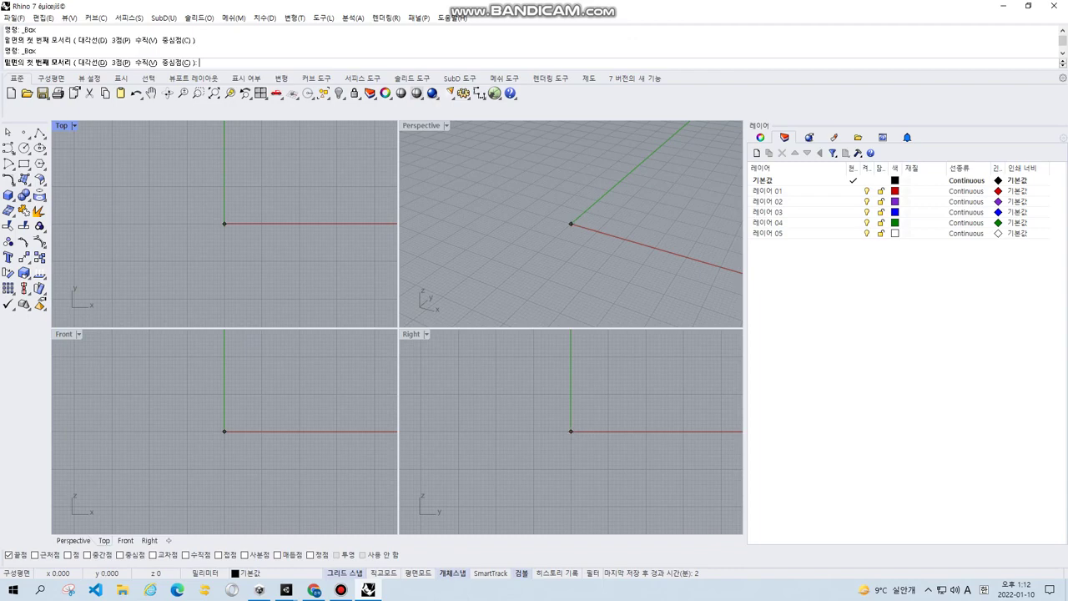
# Step: Create a 10 × 10 × 10 mm box with one base corner at the origin
pyautogui.click(225, 222)
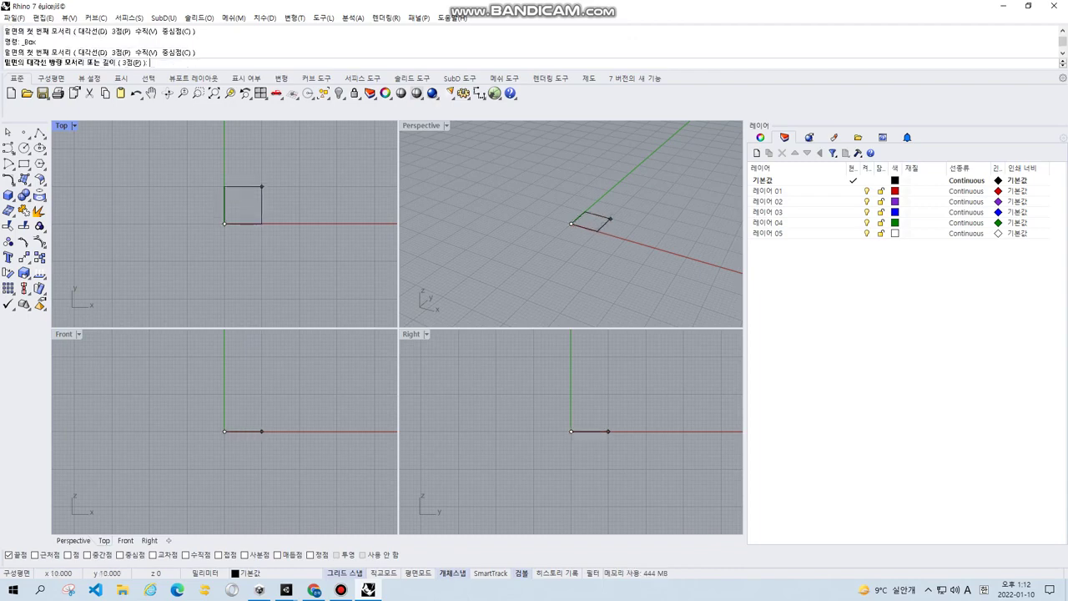
pyautogui.click(262, 186)
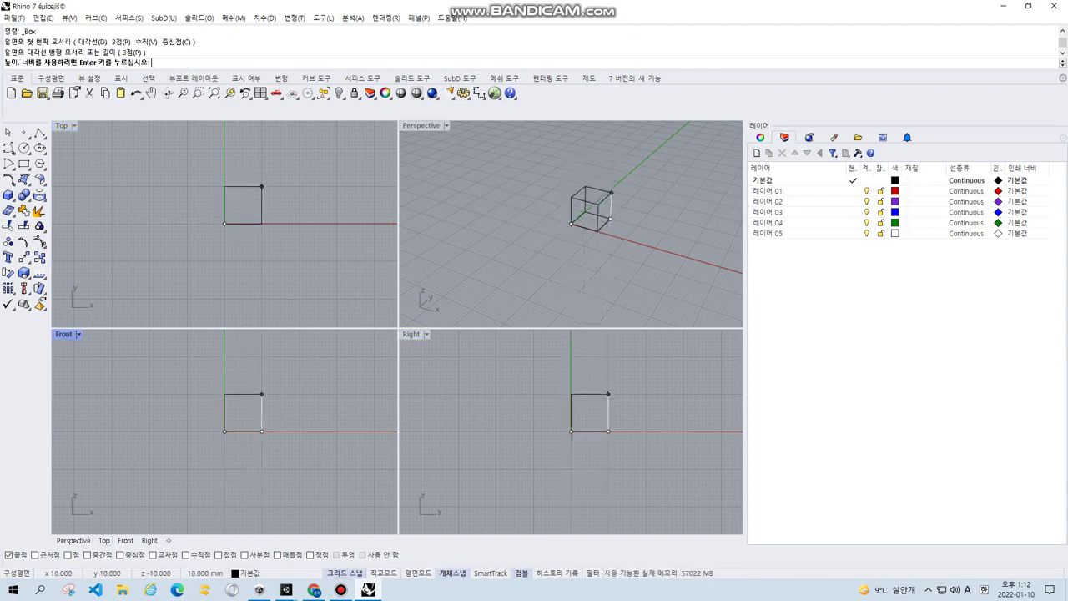
pyautogui.press('Return')
pyautogui.moveTo(509, 162); pyautogui.dragTo(639, 254)
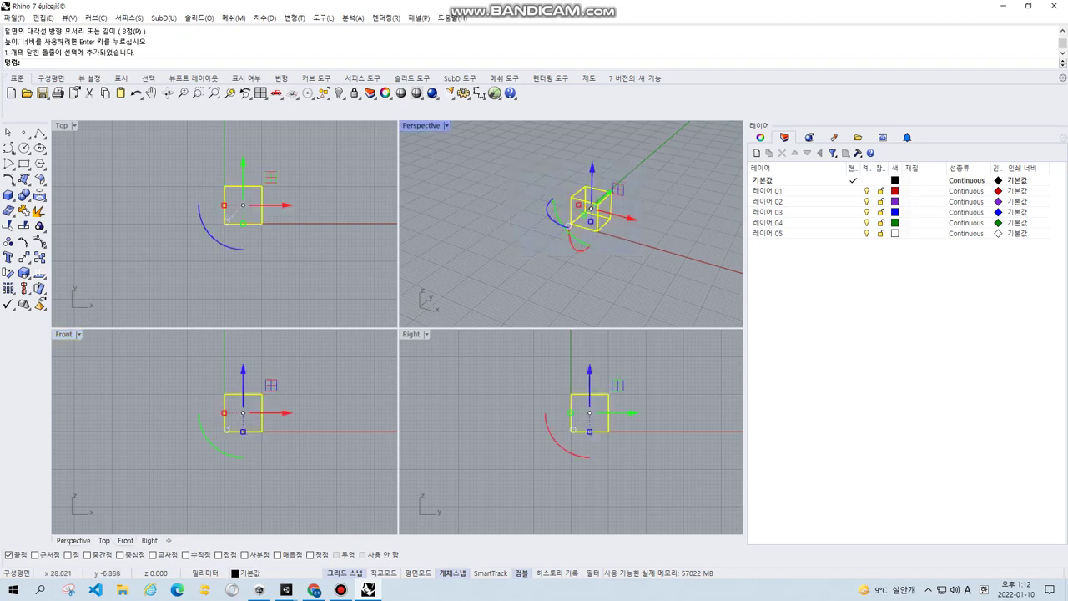
pyautogui.press('Escape')
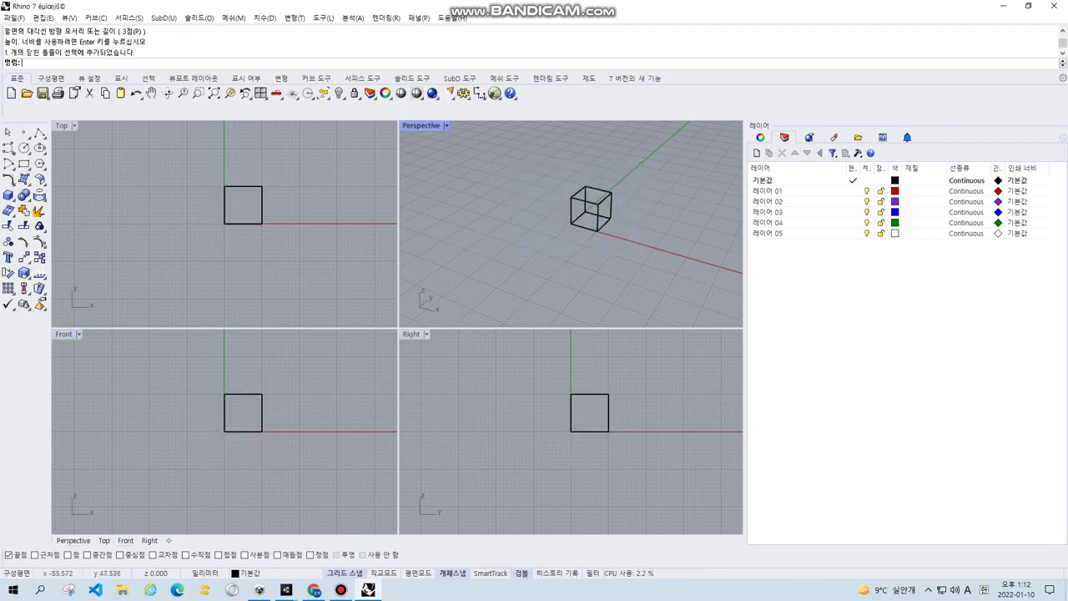
# Step: Select the box and start exporting it, choosing 3D Studio (*.3ds) as the file format
pyautogui.moveTo(519, 152); pyautogui.dragTo(674, 257)
pyautogui.click(14, 17)
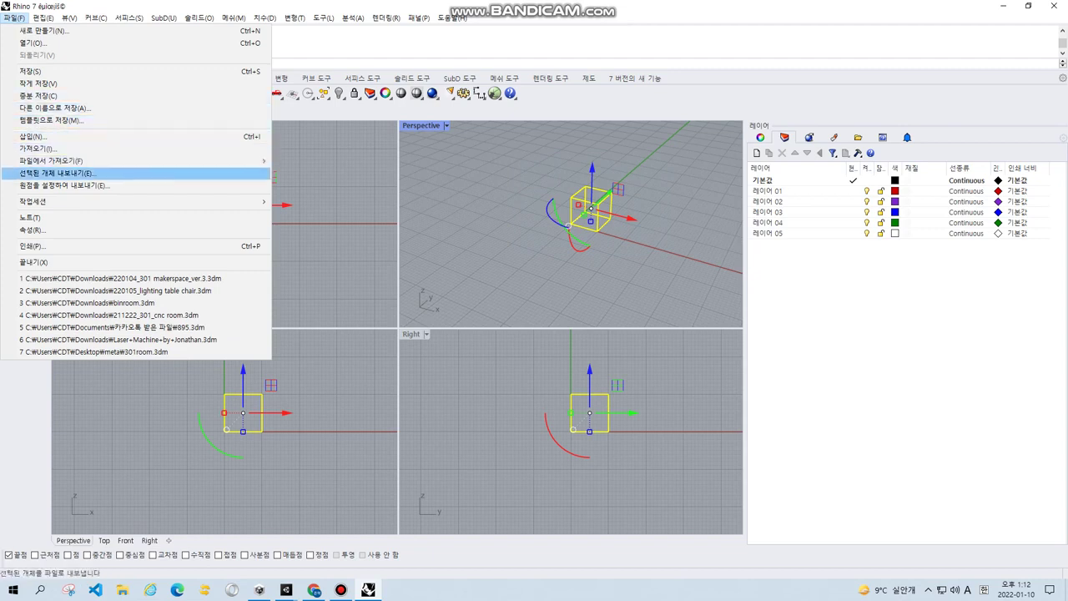
pyautogui.click(58, 173)
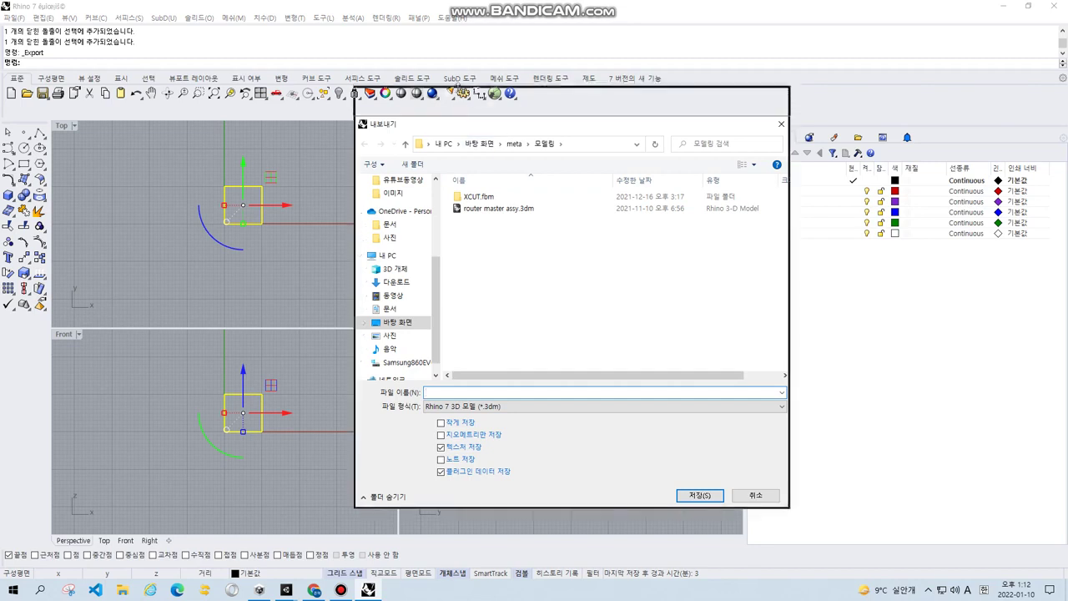
pyautogui.moveTo(472, 127); pyautogui.dragTo(417, 76)
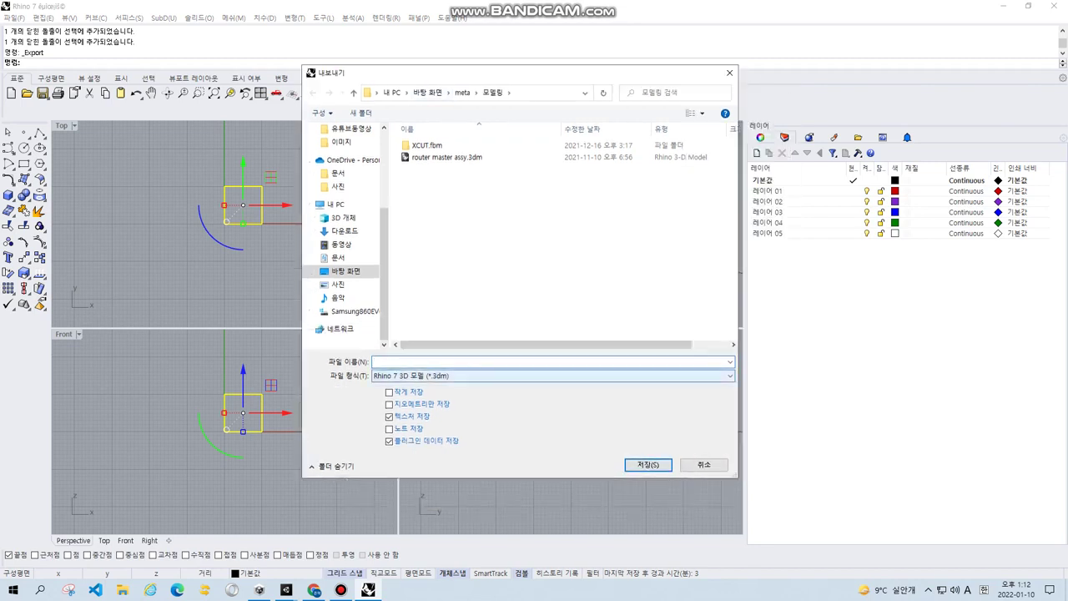
pyautogui.click(534, 375)
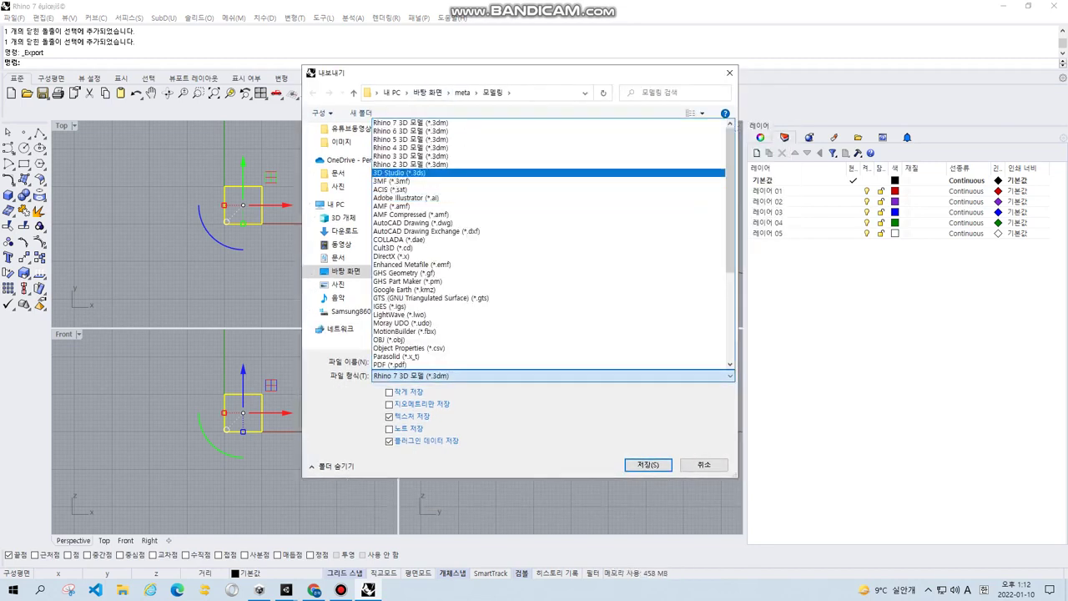
pyautogui.press('Return')
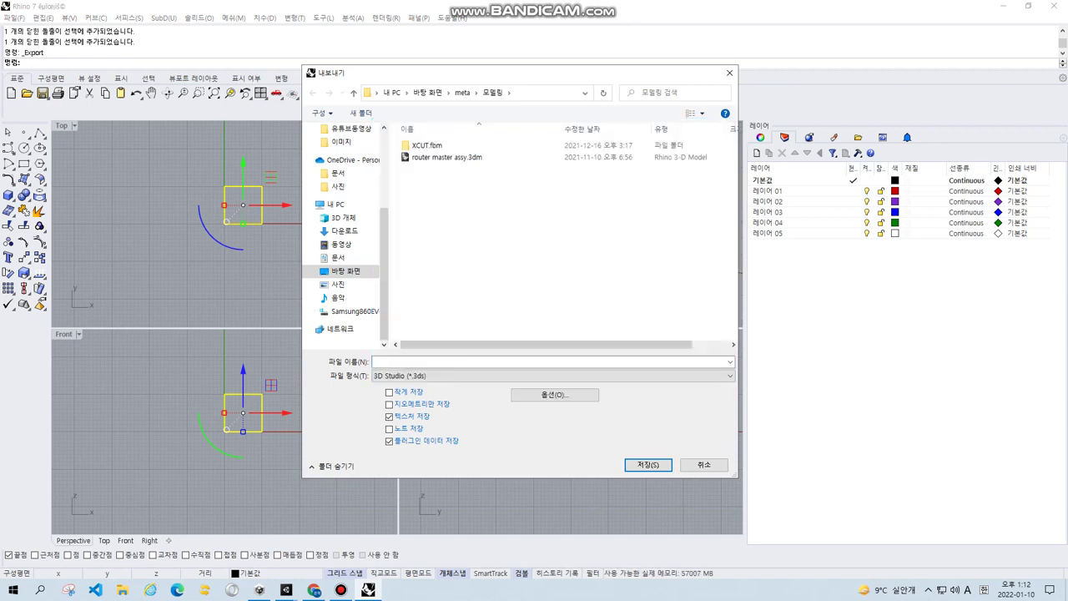
# Step: Export the box as 220110 with texture and plug-in data saving turned off, accepting the default 3DS and polygon mesh options
pyautogui.click(534, 362)
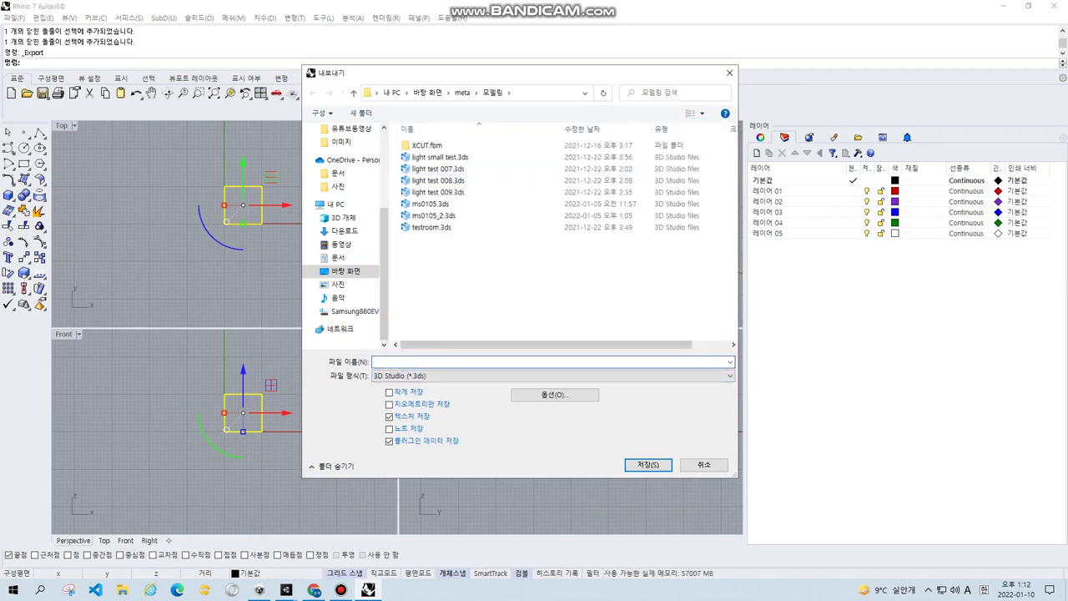
pyautogui.write('220110')
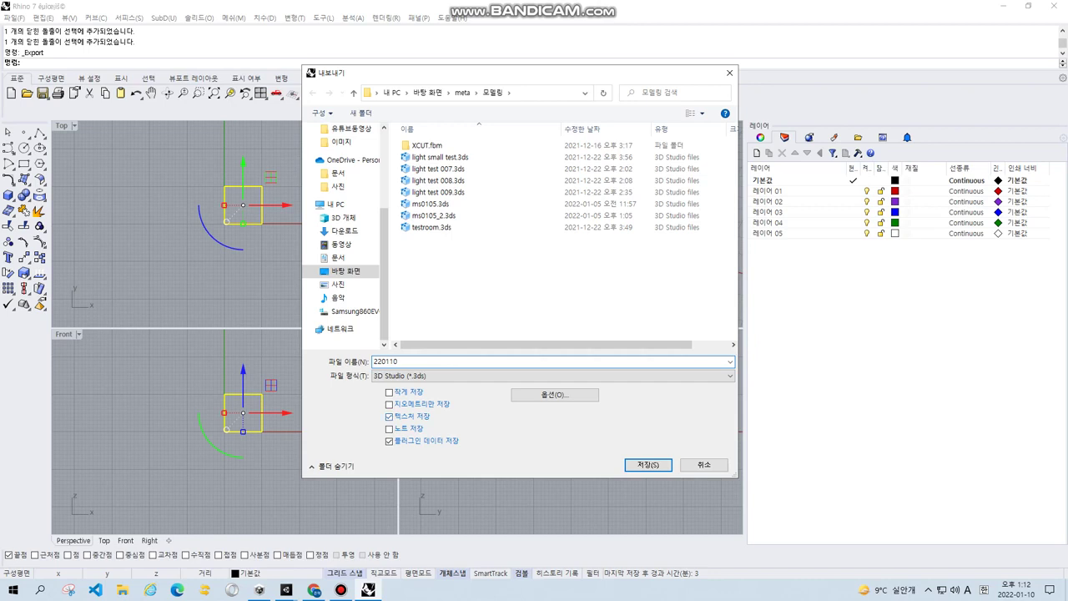
pyautogui.click(389, 416)
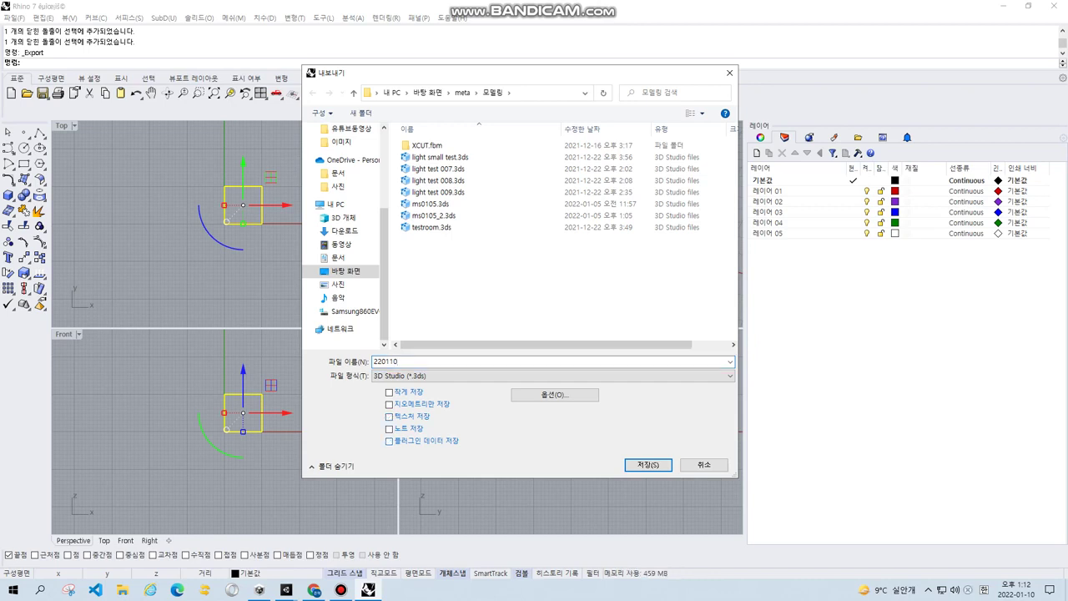
pyautogui.click(647, 465)
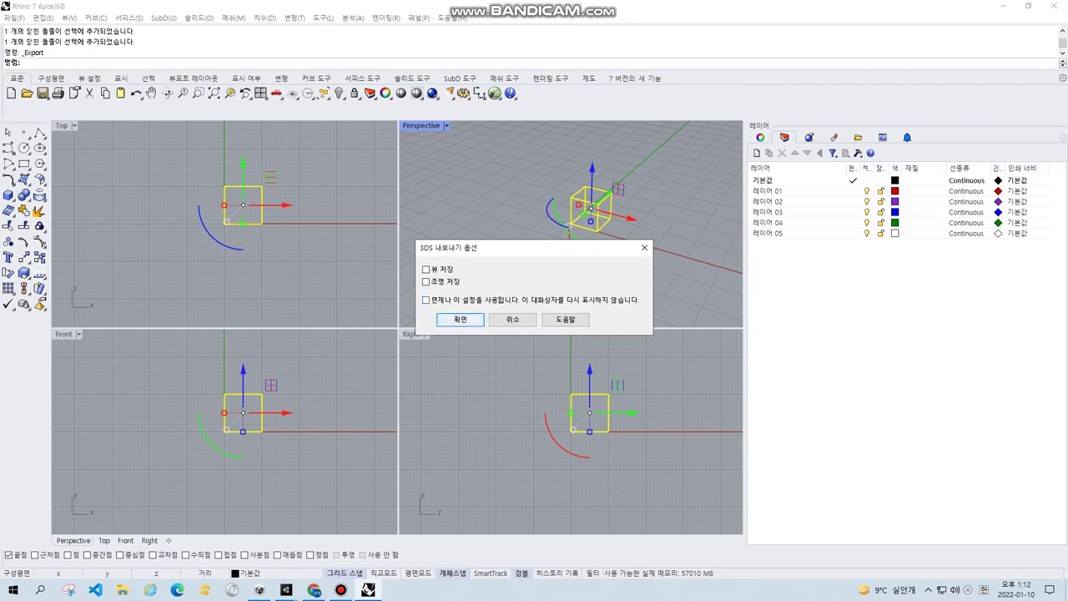
pyautogui.press('Return')
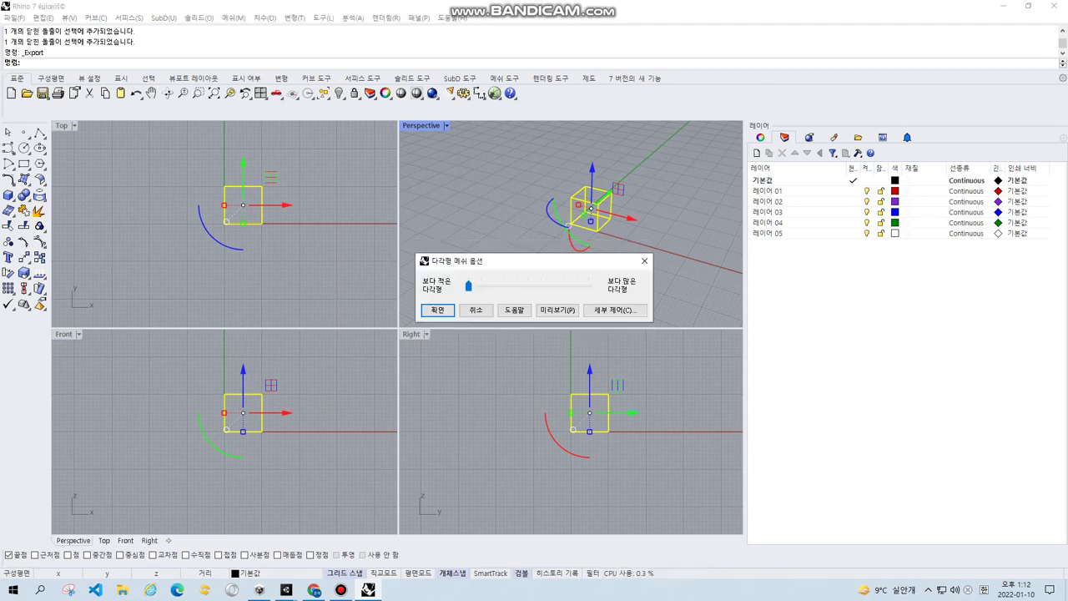
pyautogui.moveTo(475, 261); pyautogui.dragTo(387, 193)
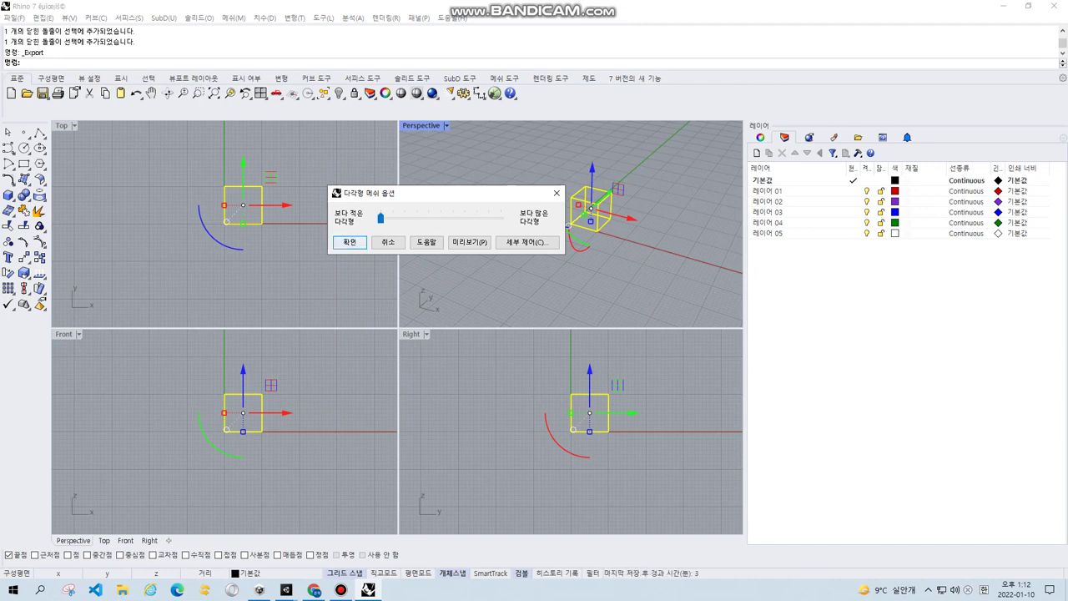
pyautogui.click(350, 242)
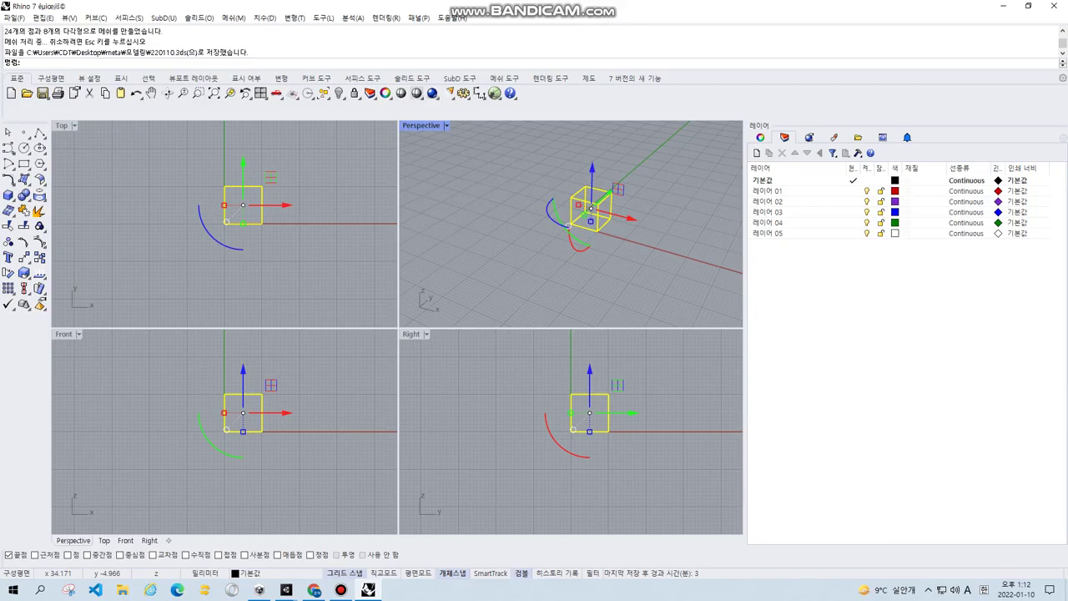
# Step: Switch to Unity and import 220110.3ds from the desktop's meta\모델링 folder into the project's Assets
pyautogui.click(1003, 6)
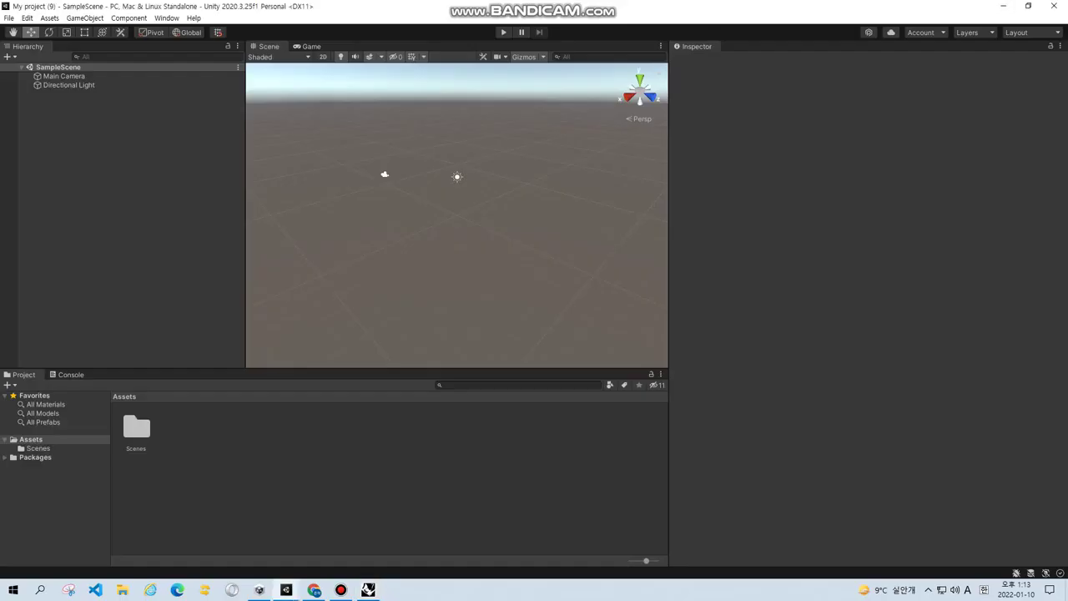
pyautogui.click(122, 589)
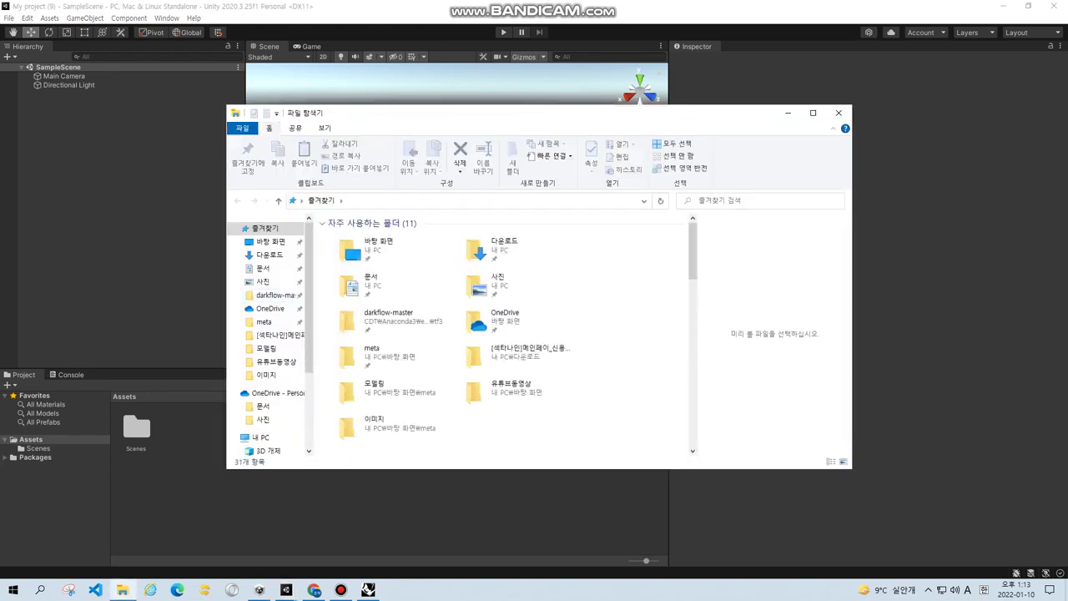
pyautogui.doubleClick(382, 230)
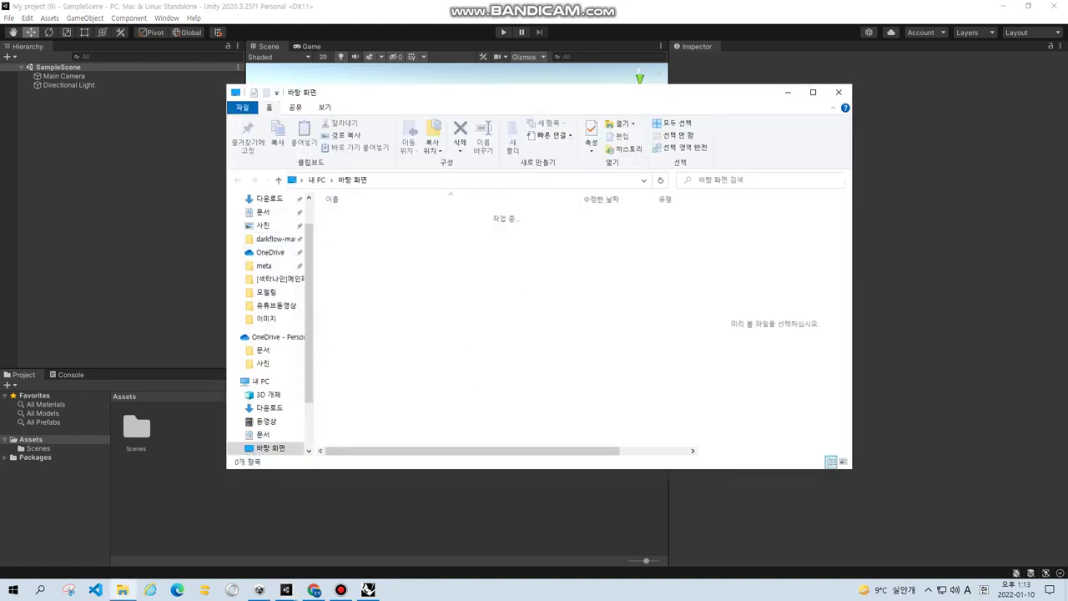
pyautogui.moveTo(434, 92); pyautogui.dragTo(607, 69)
pyautogui.doubleClick(518, 237)
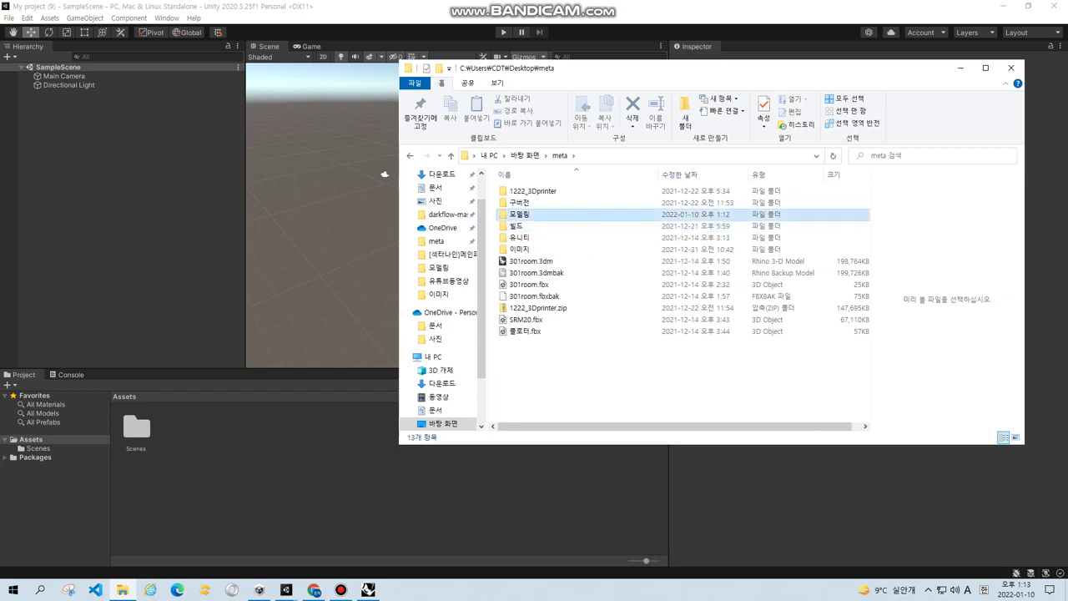
pyautogui.doubleClick(518, 214)
pyautogui.click(527, 191)
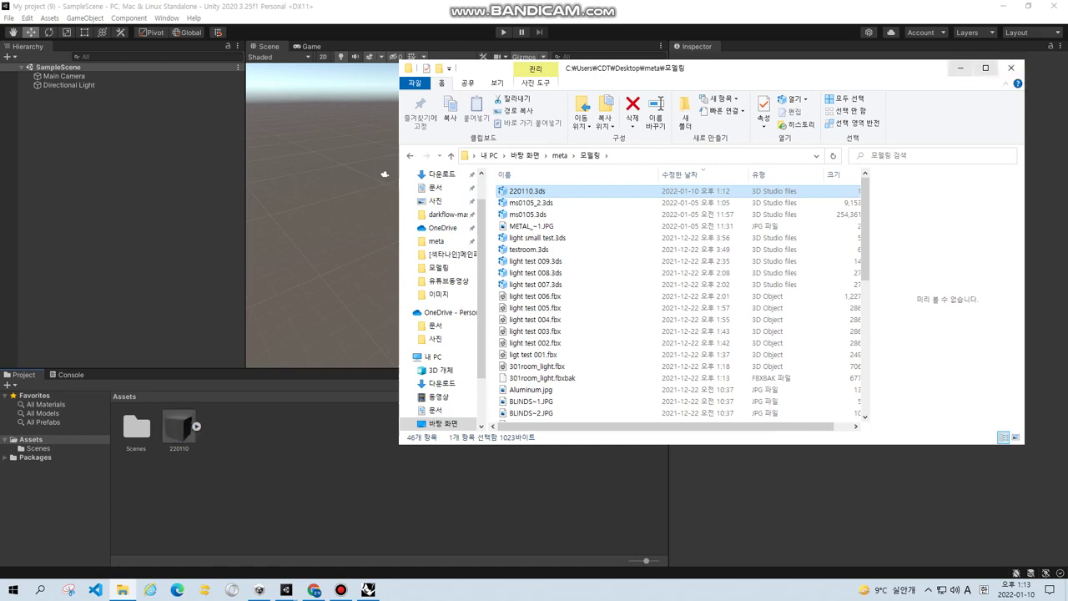
pyautogui.click(1010, 69)
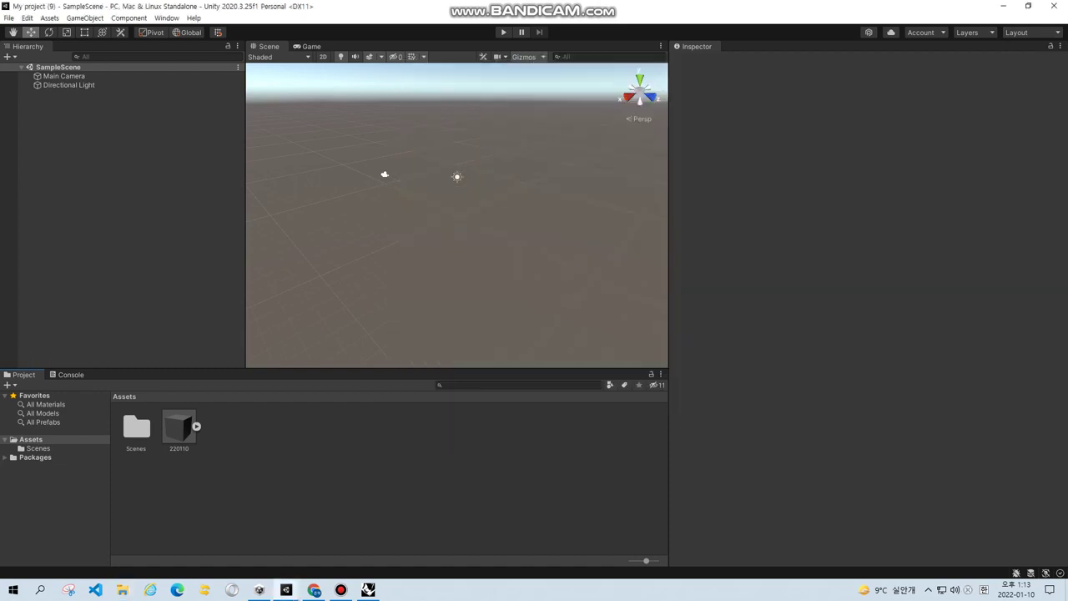
# Step: Set the 220110 asset's Mesh Compression to Low and apply the import settings
pyautogui.click(179, 427)
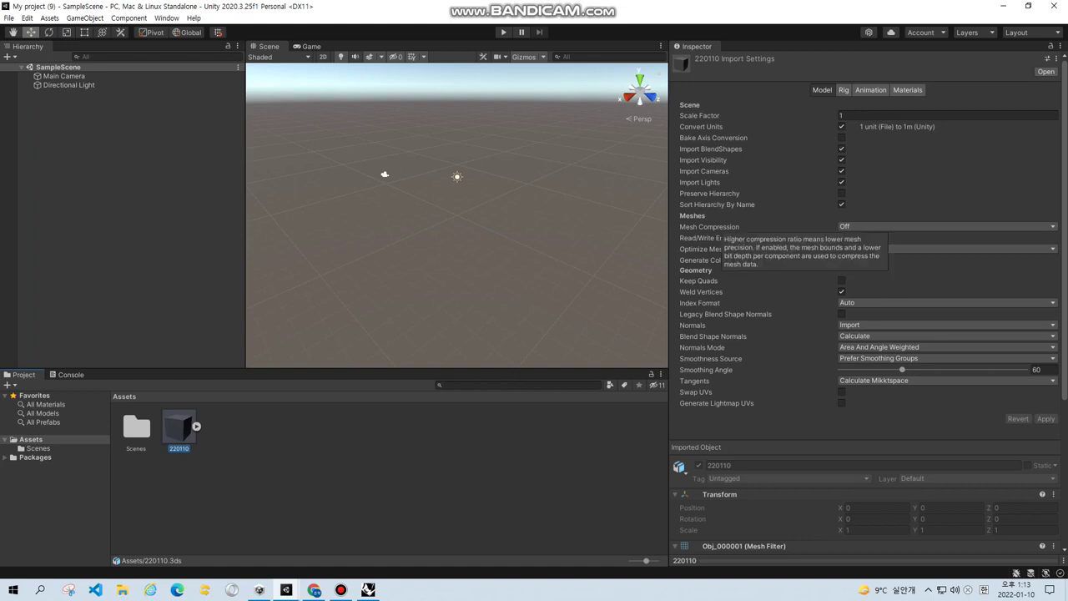
pyautogui.click(859, 226)
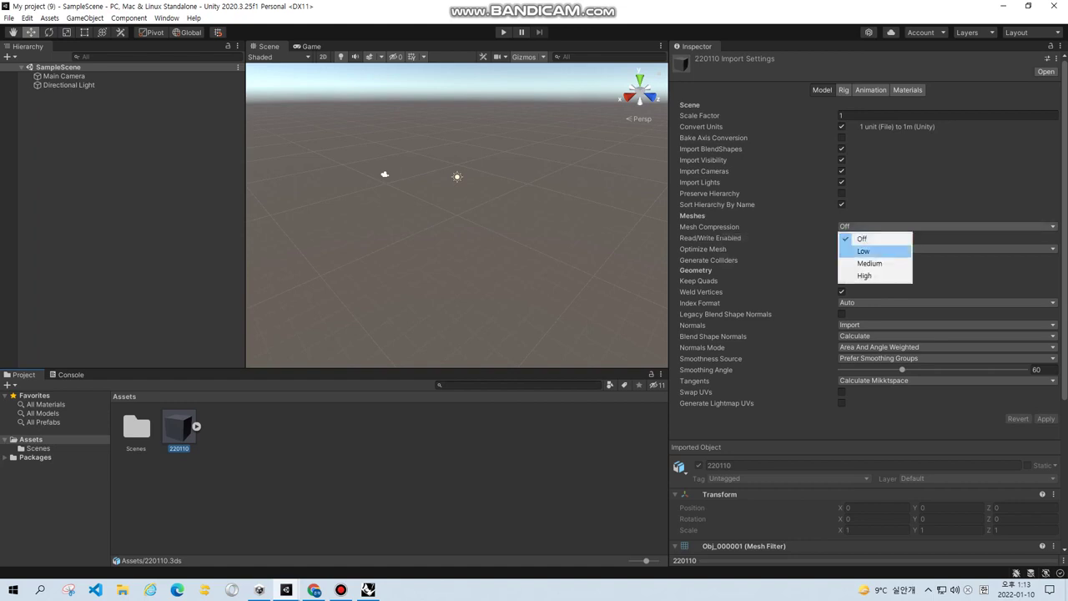
pyautogui.click(864, 251)
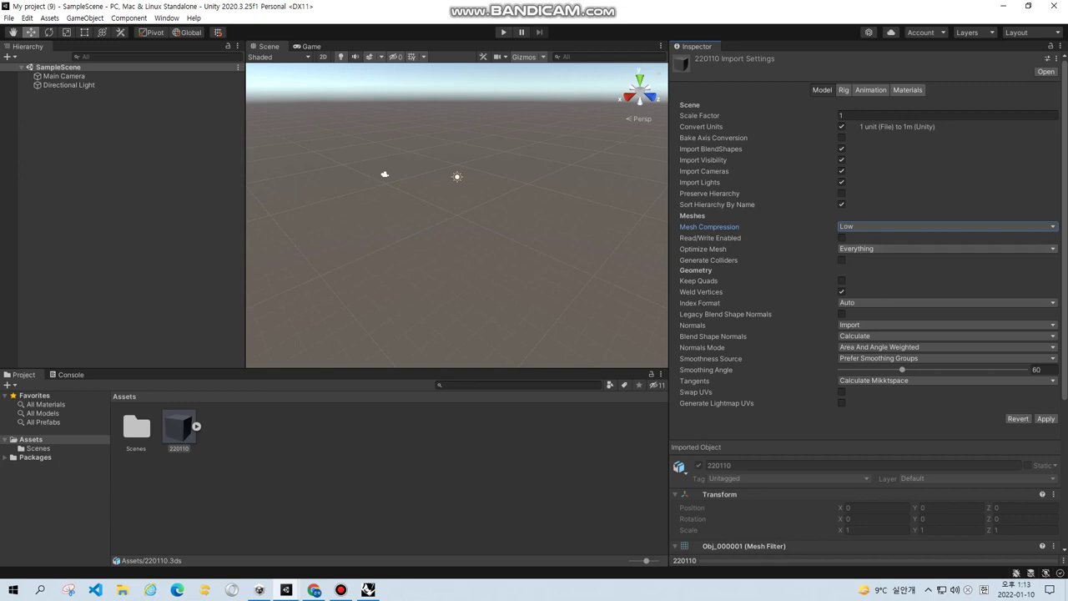
pyautogui.click(859, 226)
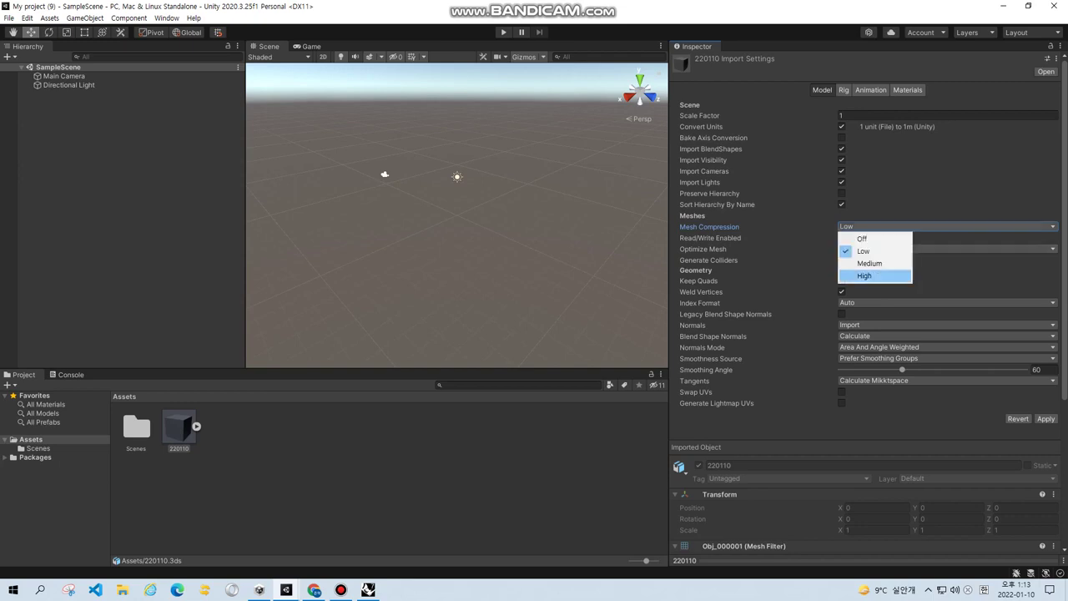
pyautogui.click(894, 391)
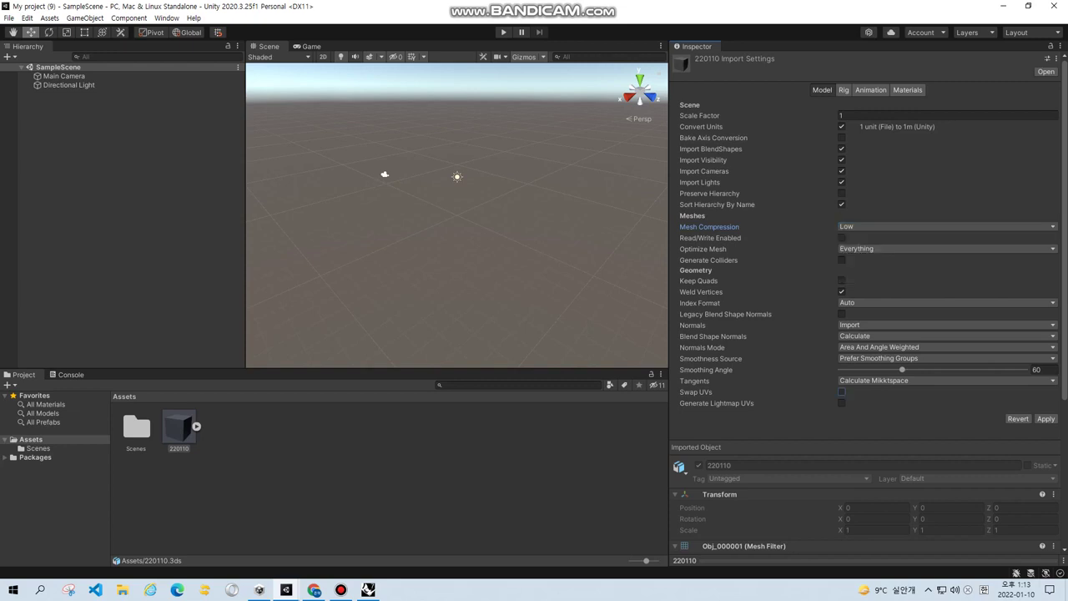
pyautogui.click(1045, 418)
# Step: Add the 220110 model to SampleScene at position 0, 0, 0
pyautogui.click(68, 85)
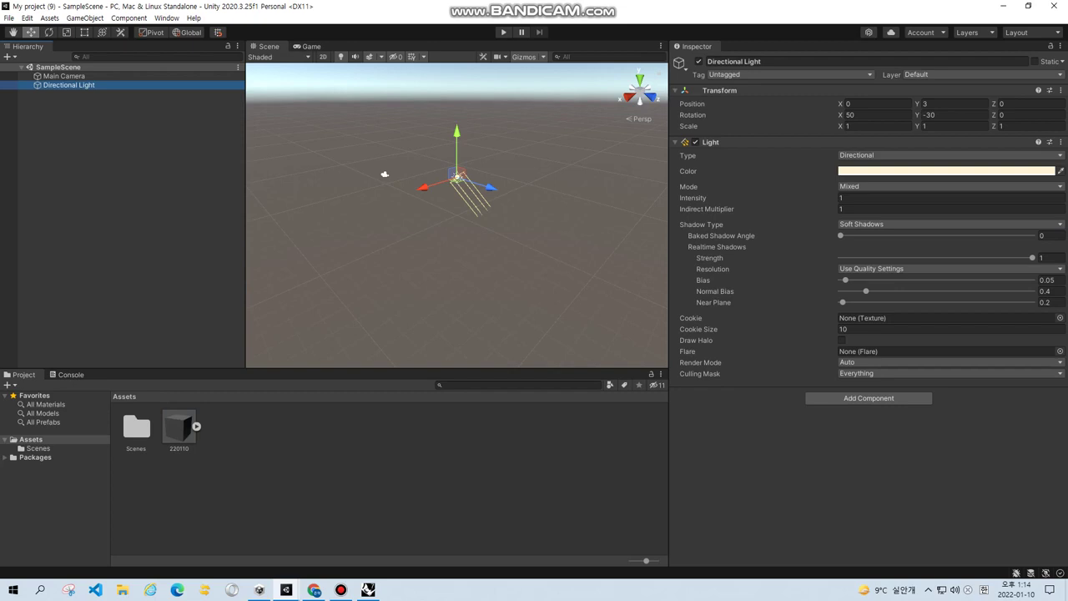
pyautogui.click(178, 428)
pyautogui.moveTo(385, 174); pyautogui.dragTo(385, 176)
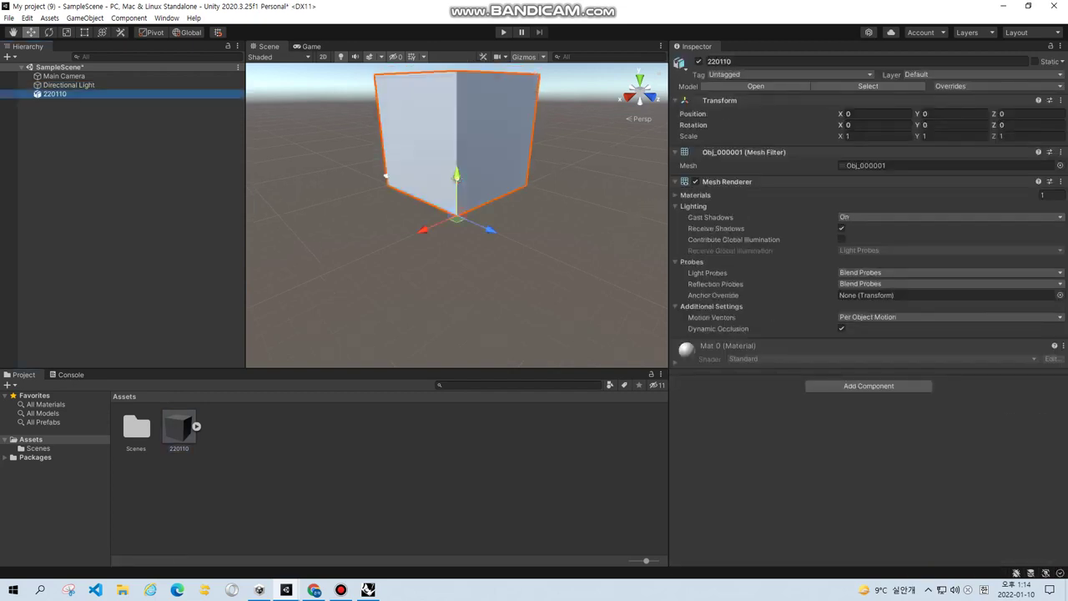
pyautogui.scroll(-2, 456, 215)
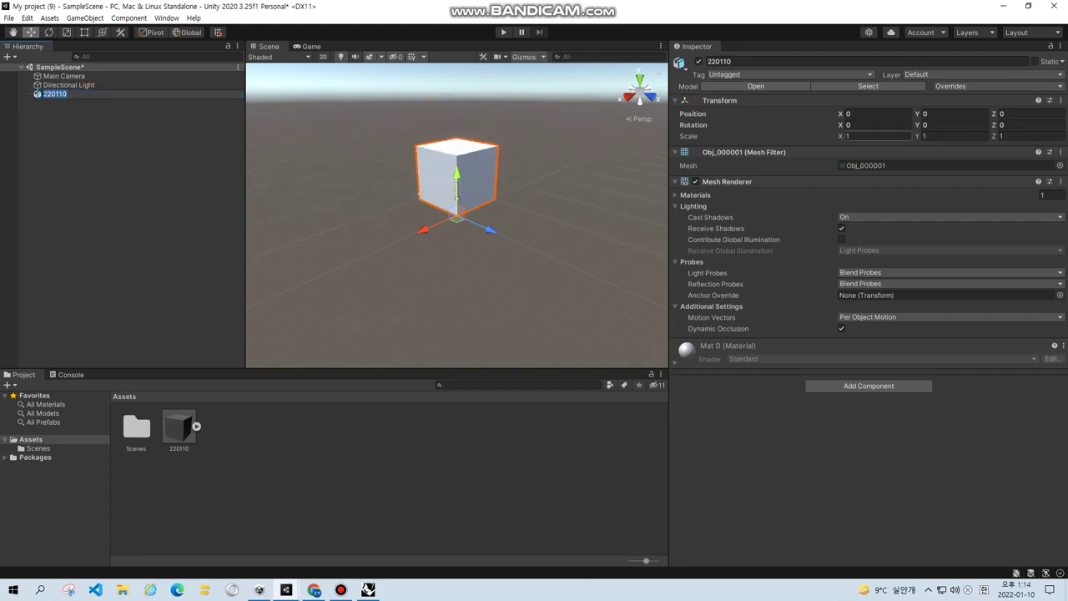
# Step: Try an X position of 10 for the 220110 model and set it back to 0
pyautogui.click(876, 113)
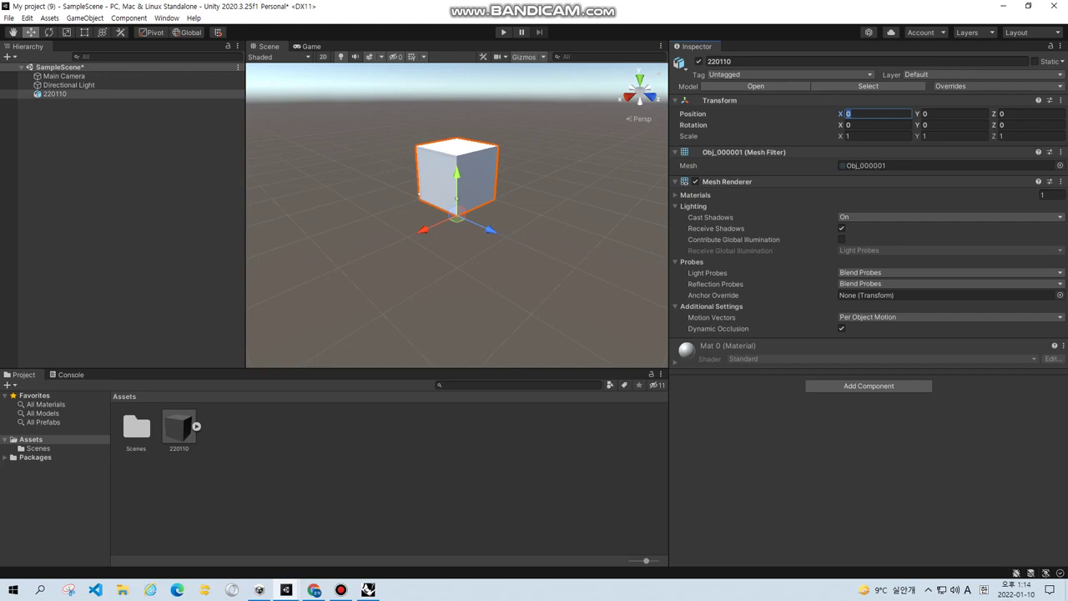
pyautogui.write('10')
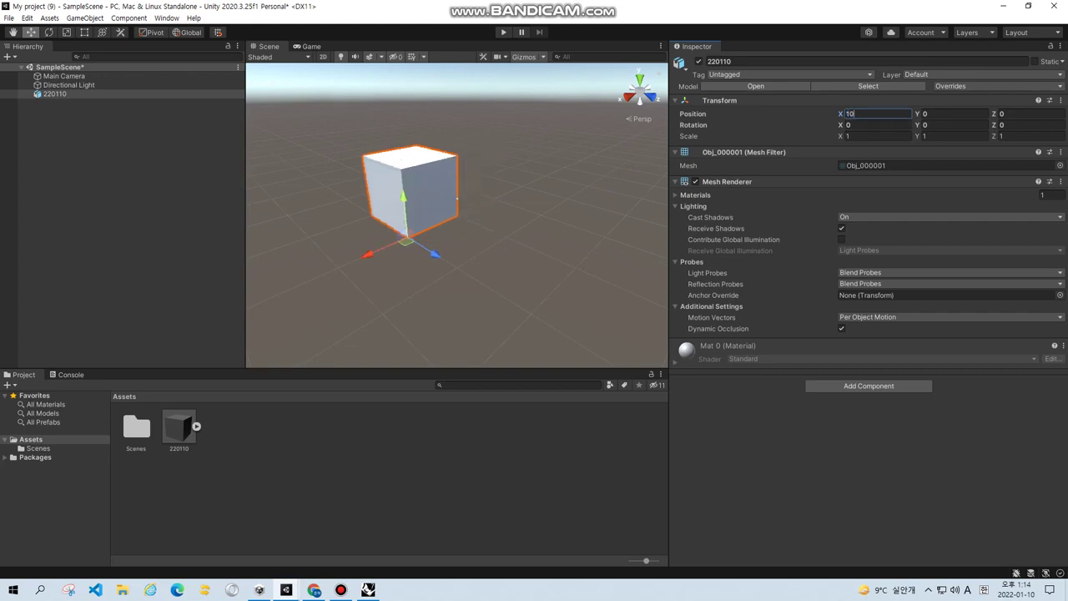
pyautogui.doubleClick(859, 114)
pyautogui.write('0')
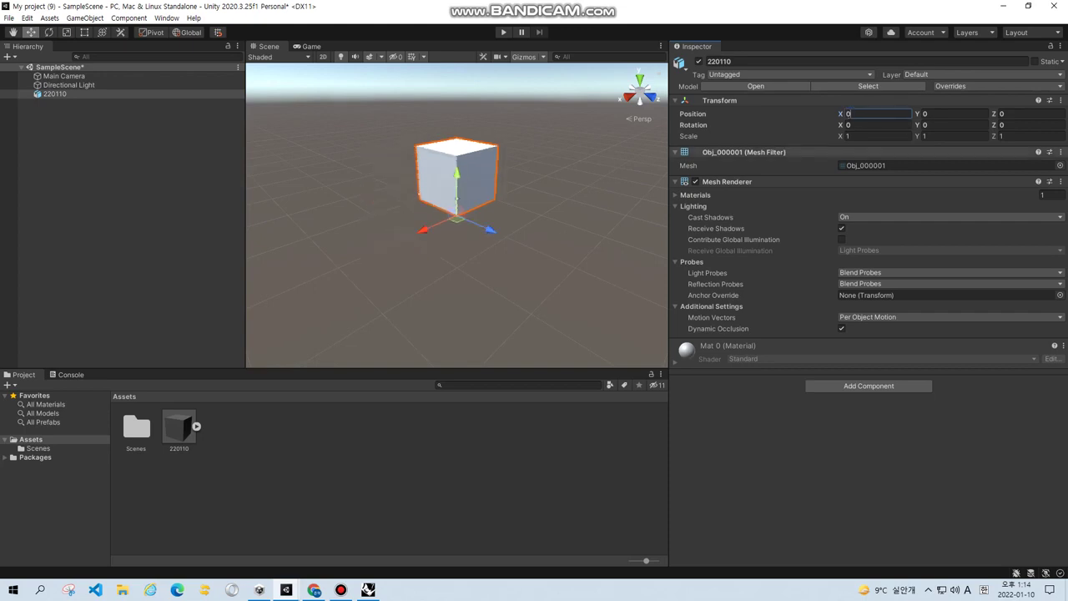
pyautogui.click(69, 85)
pyautogui.click(65, 76)
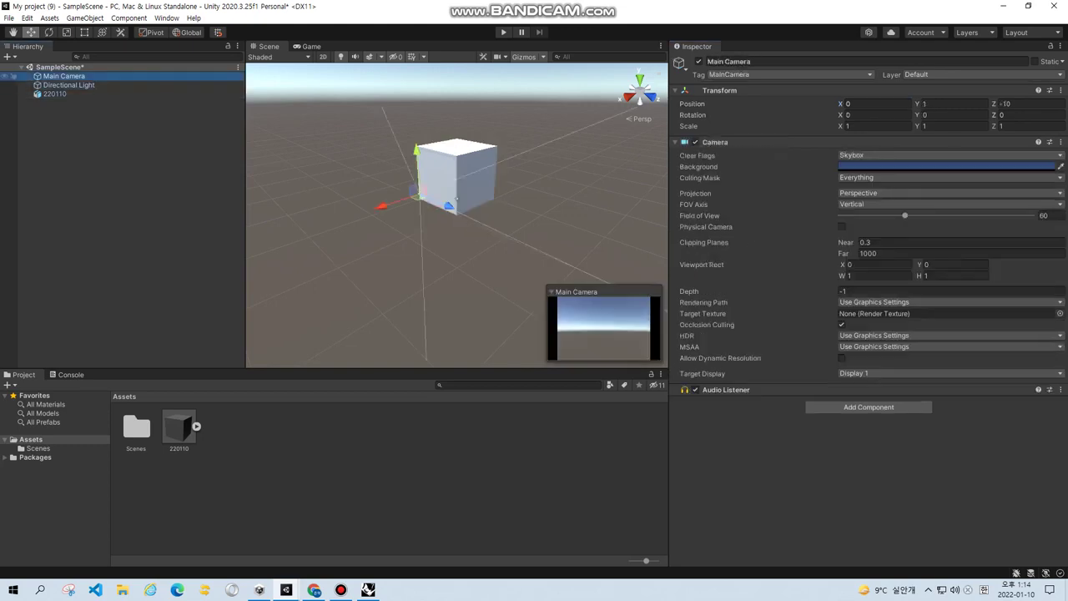
pyautogui.click(55, 94)
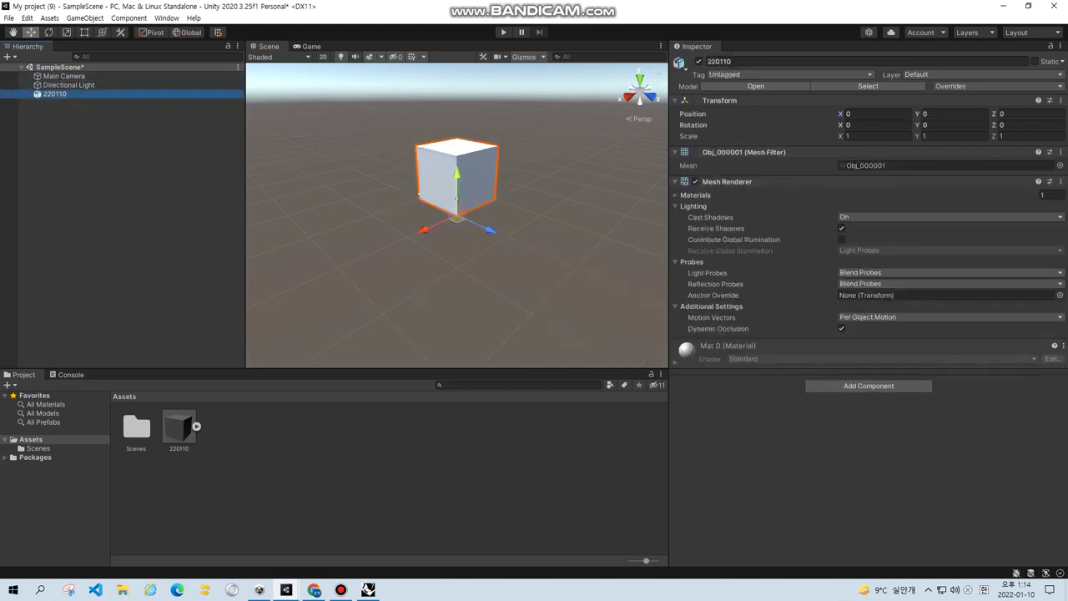
pyautogui.click(457, 180)
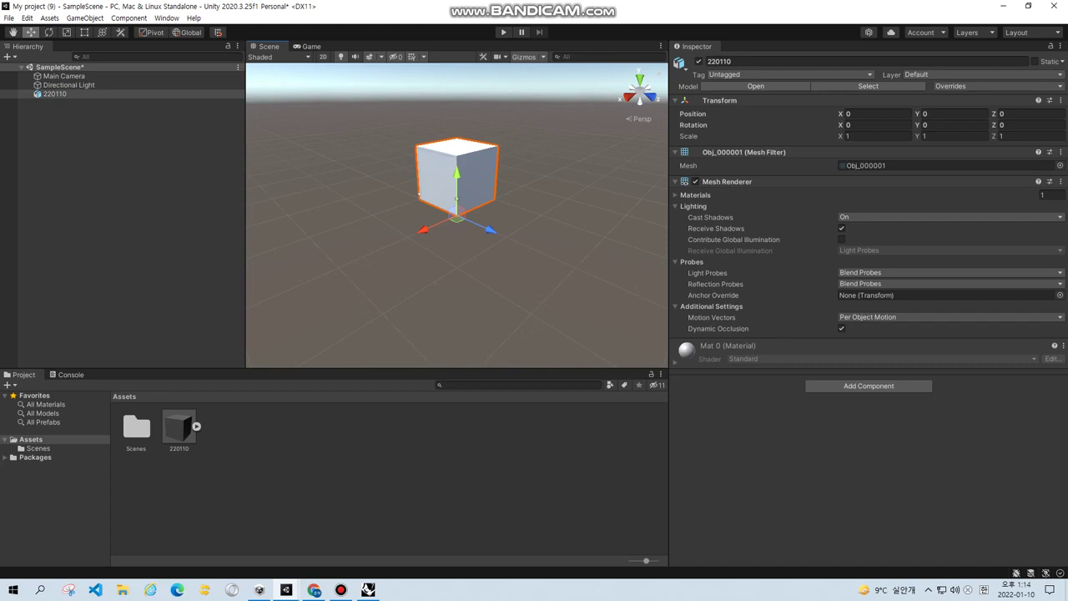
pyautogui.click(340, 589)
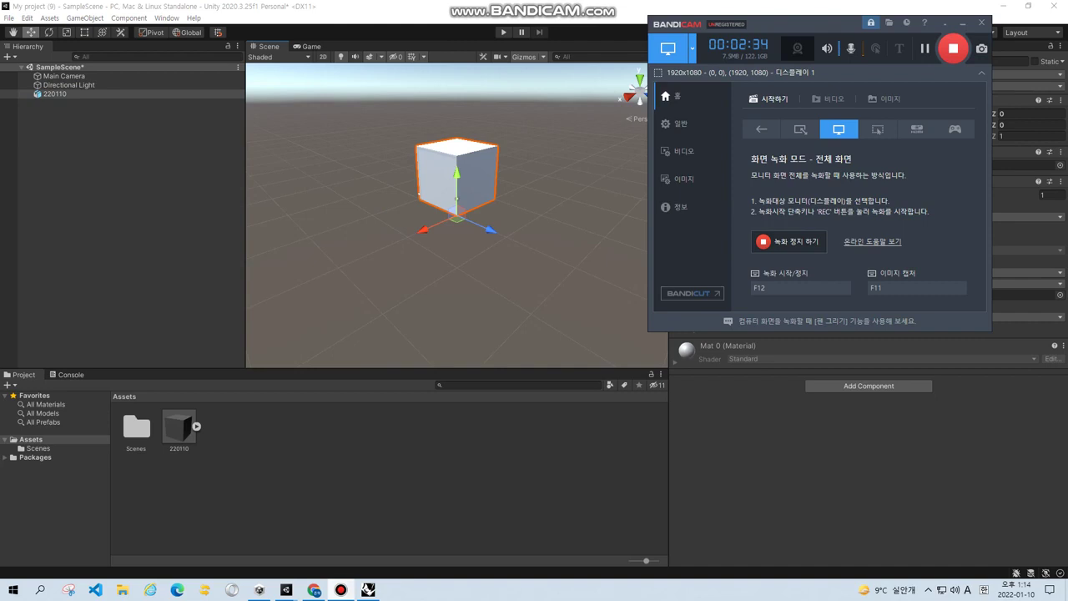
pyautogui.click(963, 23)
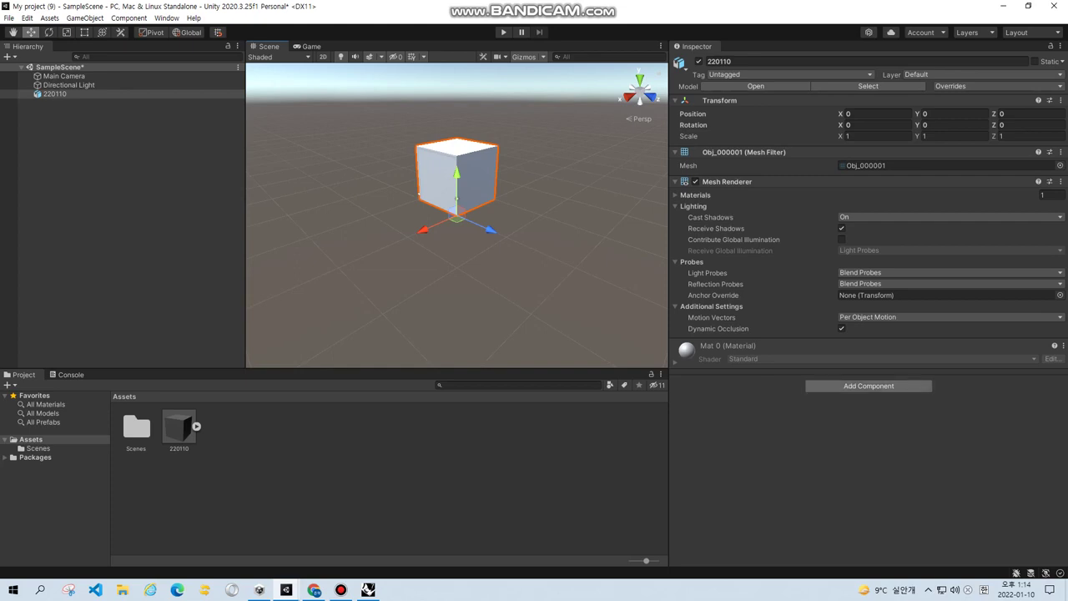
# Step: Add a Mesh Collider component to the 220110 model
pyautogui.click(867, 386)
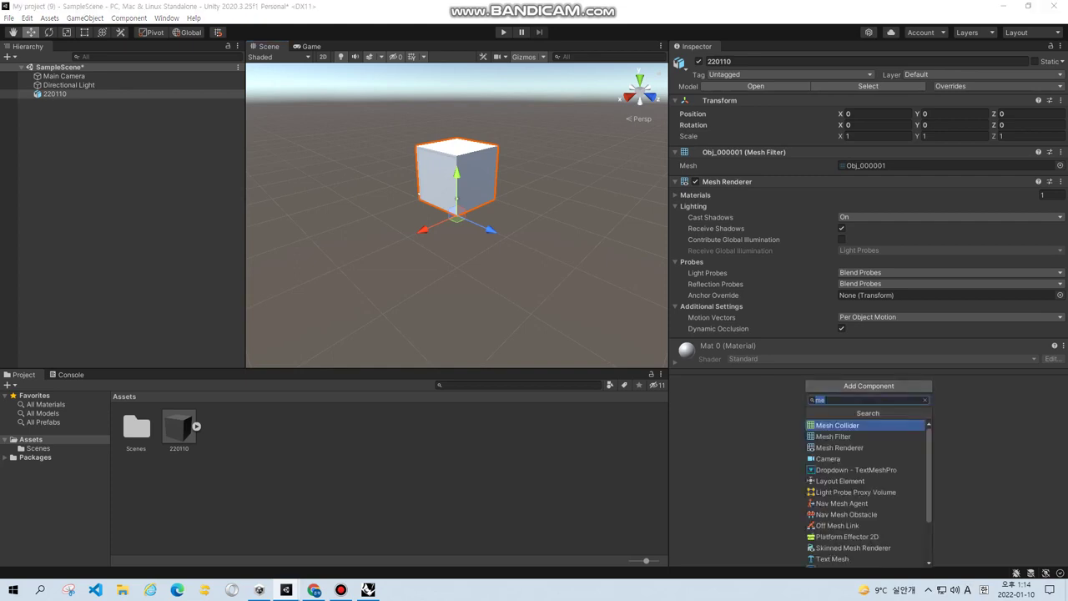
pyautogui.write('collide')
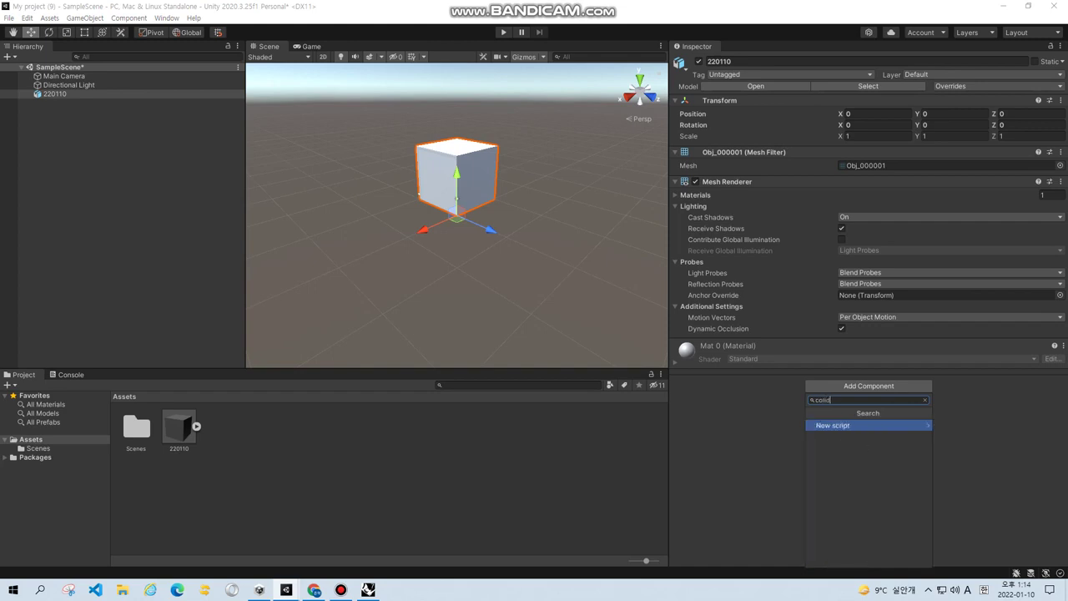
pyautogui.press('BackSpace')
pyautogui.press('BackSpace')
pyautogui.press('BackSpace')
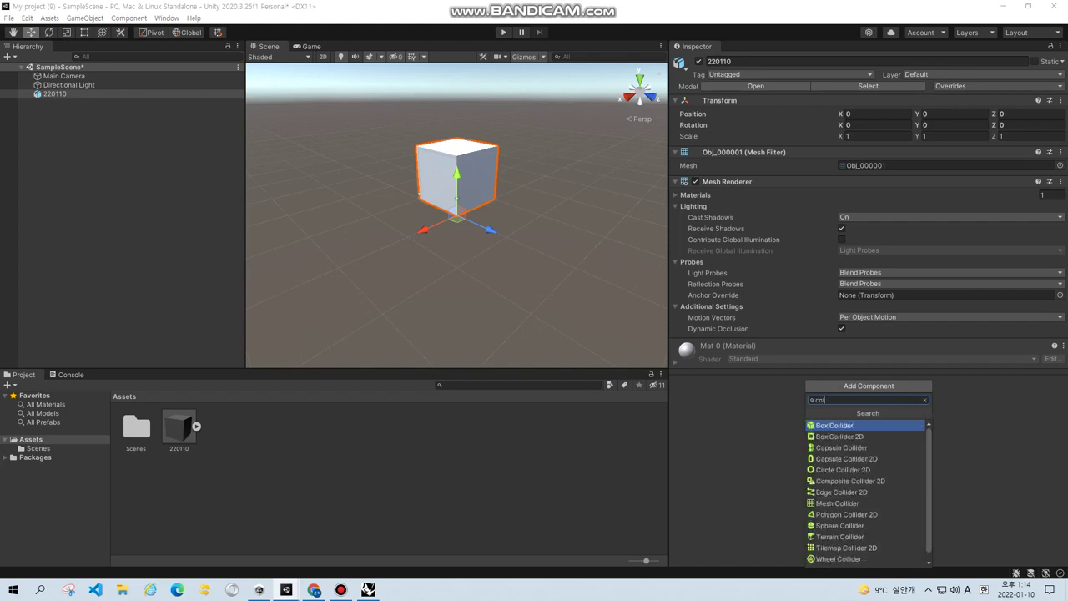
pyautogui.write('ide')
pyautogui.press('Down')
pyautogui.press('Down')
pyautogui.press('Down')
pyautogui.press('Down')
pyautogui.press('Down')
pyautogui.press('Down')
pyautogui.press('Down')
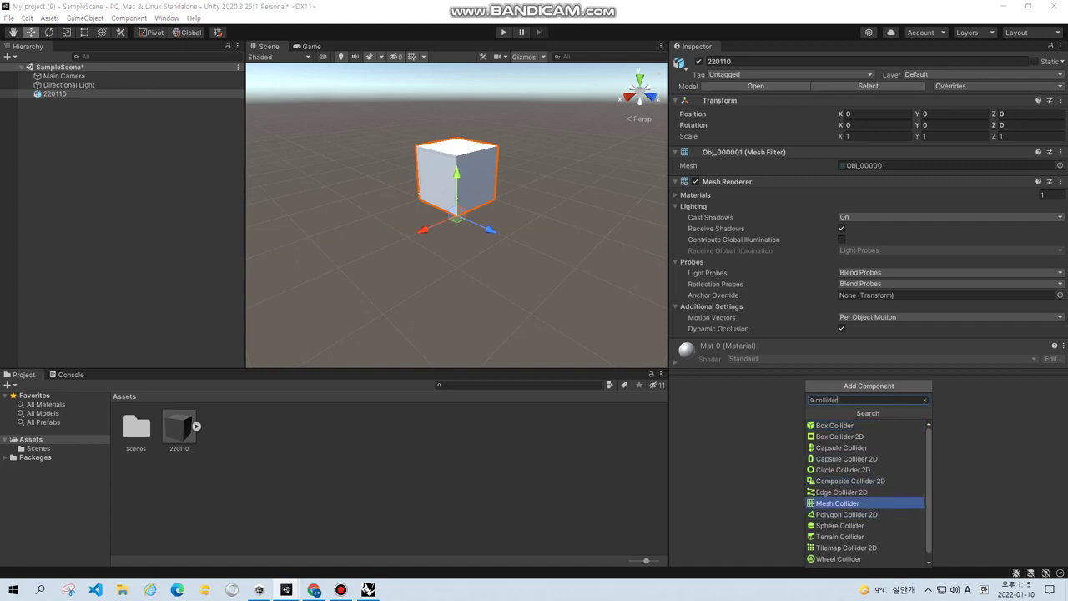
pyautogui.press('Return')
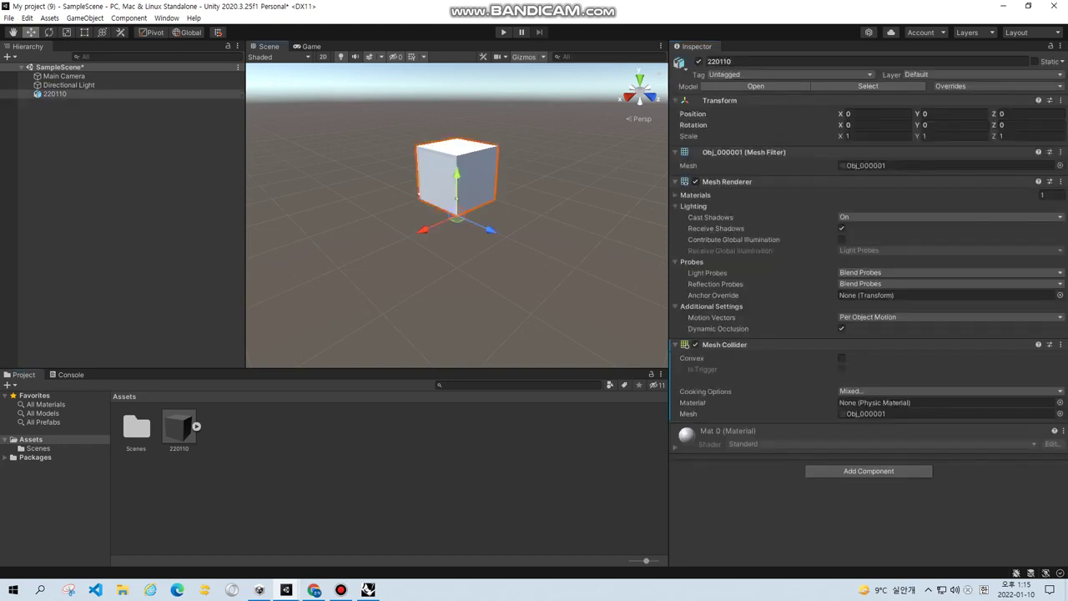
# Step: Create a new material in the Assets folder and set its Albedo color to pure red (RGB 255, 0, 0)
pyautogui.click(517, 385)
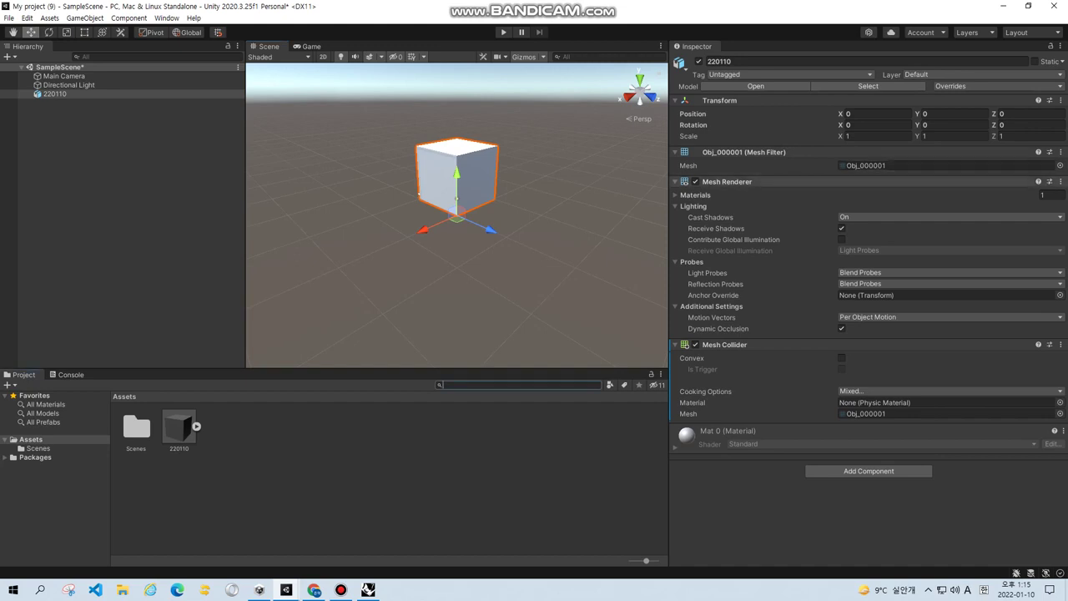
pyautogui.rightClick(133, 402)
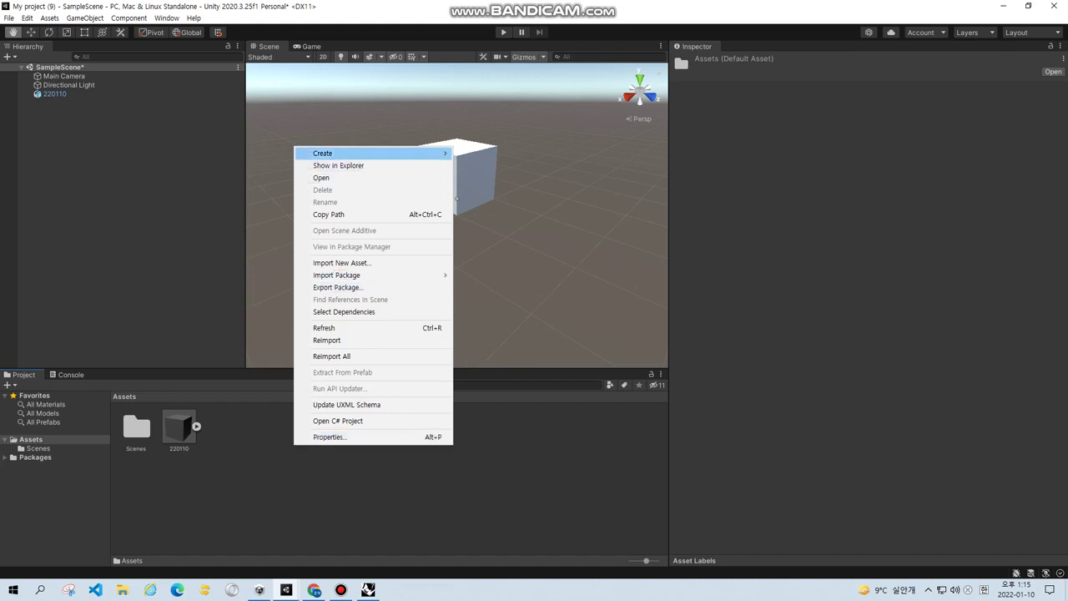
pyautogui.moveTo(333, 152)
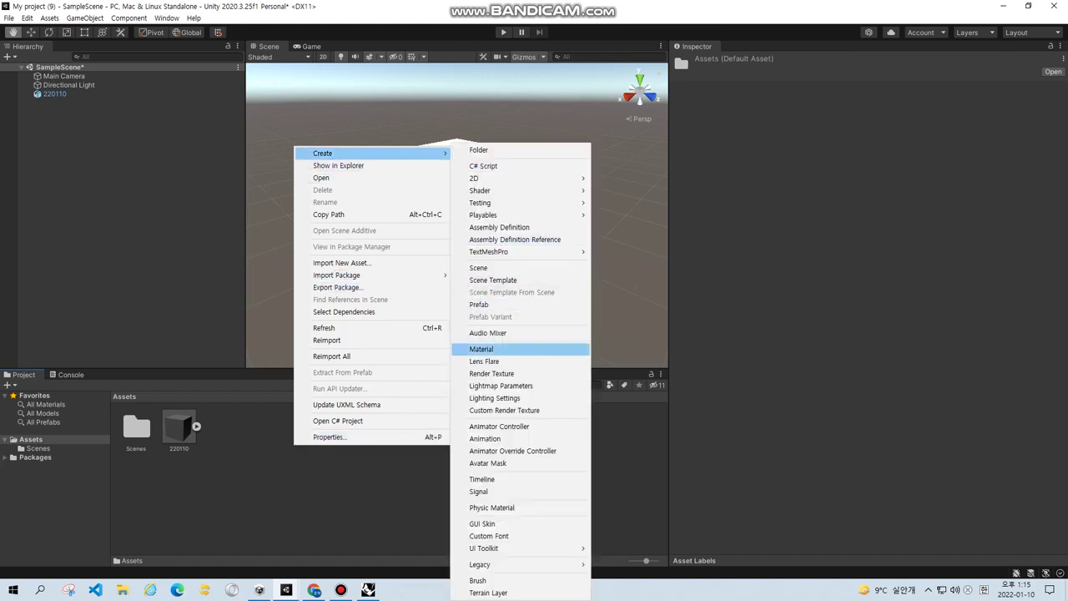
pyautogui.click(481, 348)
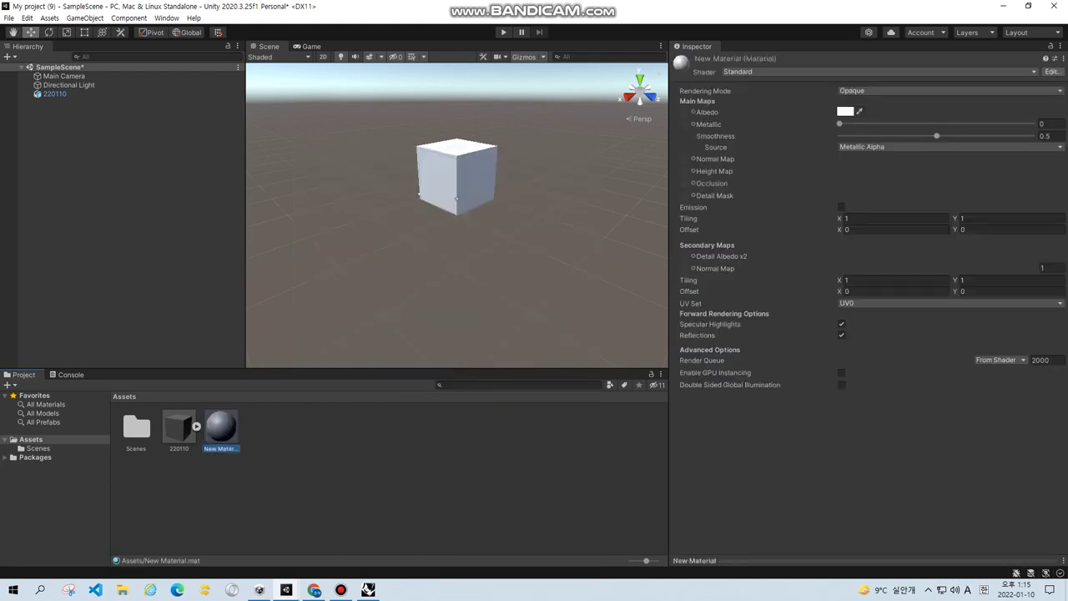
pyautogui.click(845, 111)
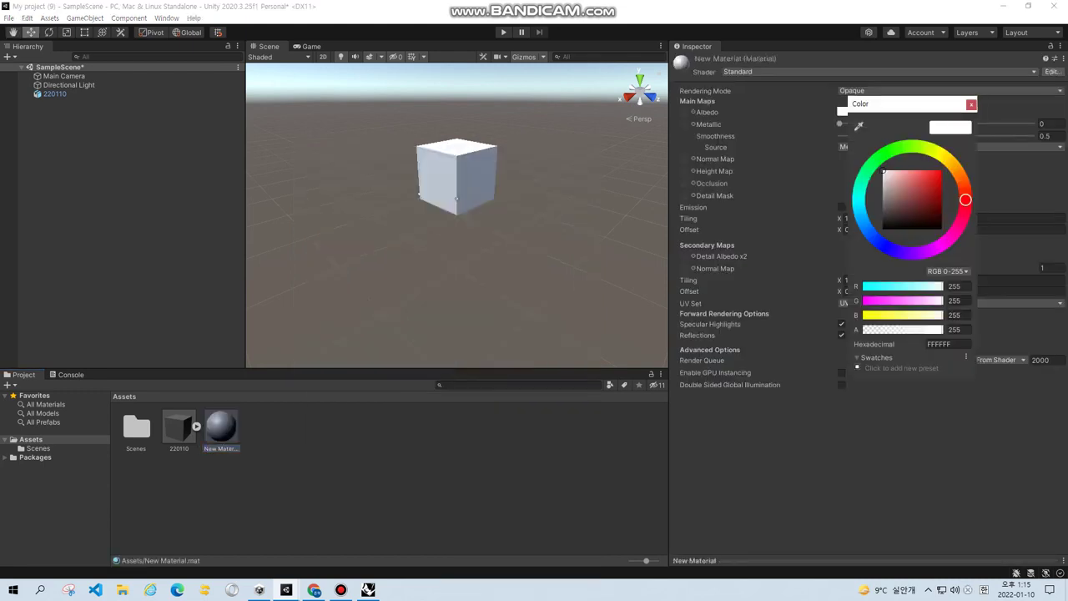
pyautogui.moveTo(886, 173); pyautogui.dragTo(941, 171)
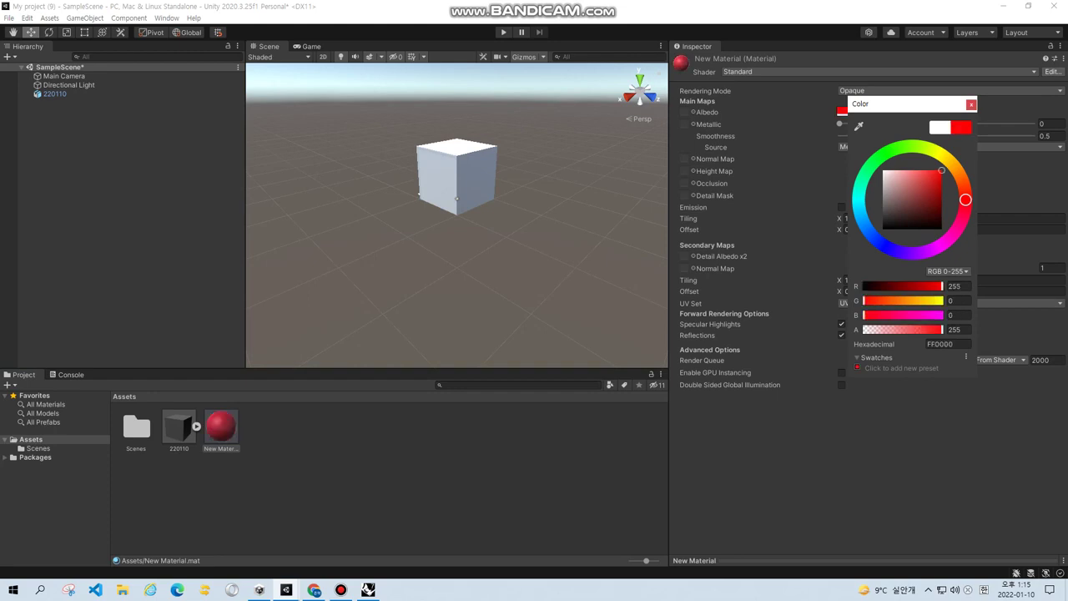
pyautogui.click(970, 104)
# Step: Assign the red New Material to the 220110 model as Element 0 of its Mesh Renderer materials
pyautogui.click(55, 94)
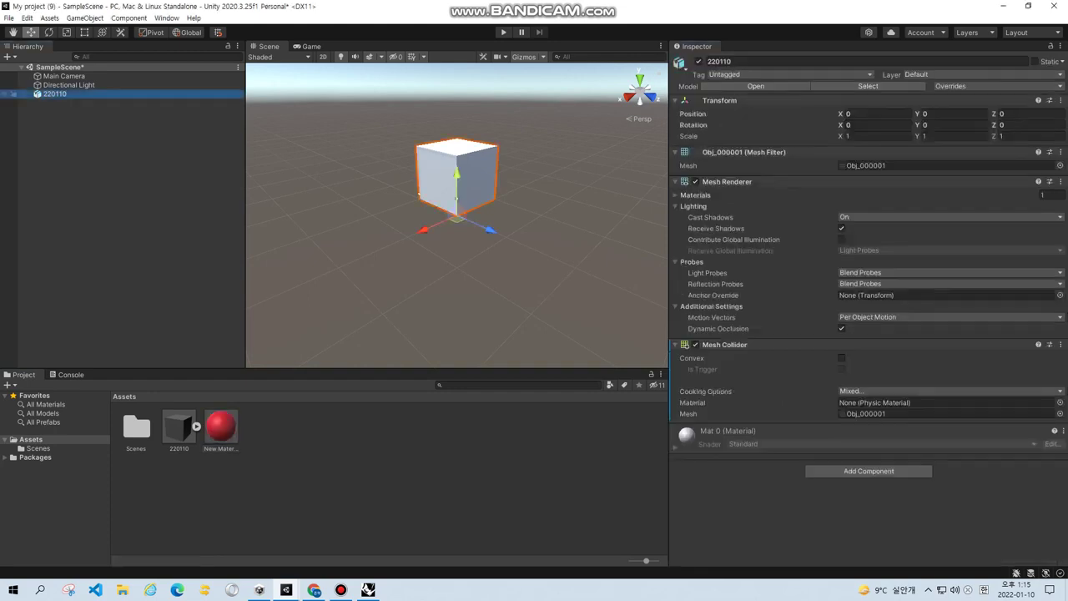
pyautogui.moveTo(222, 427); pyautogui.dragTo(818, 501)
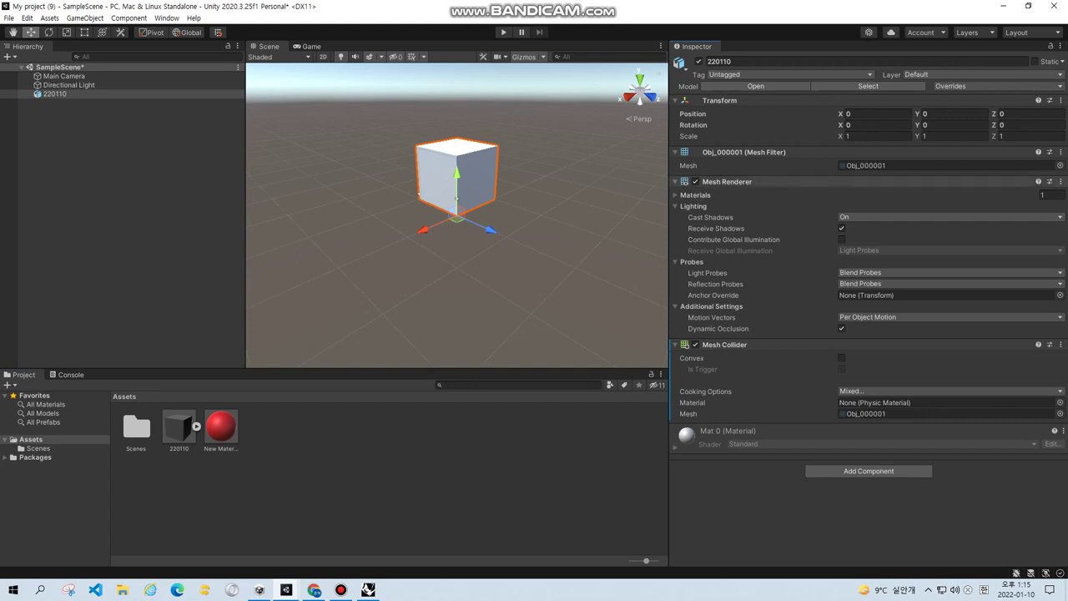
pyautogui.moveTo(221, 427); pyautogui.dragTo(818, 501)
pyautogui.click(676, 195)
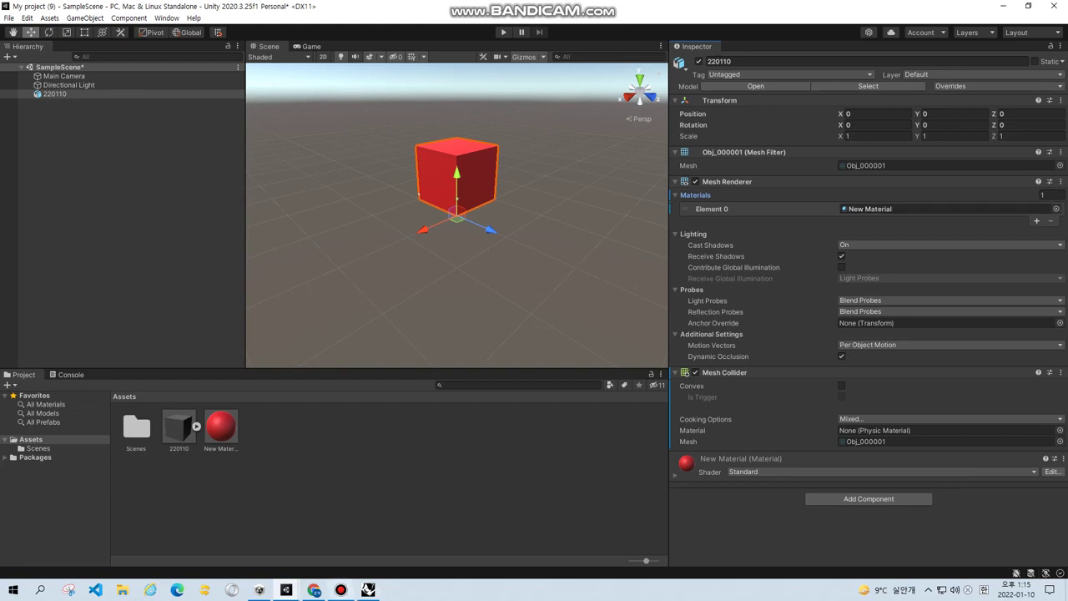
pyautogui.click(340, 589)
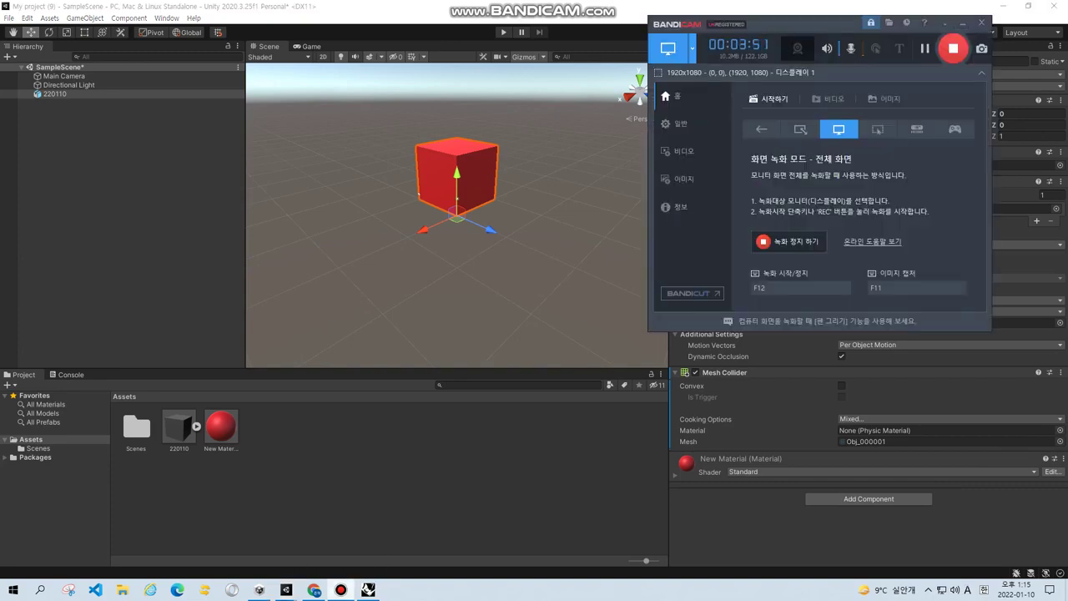